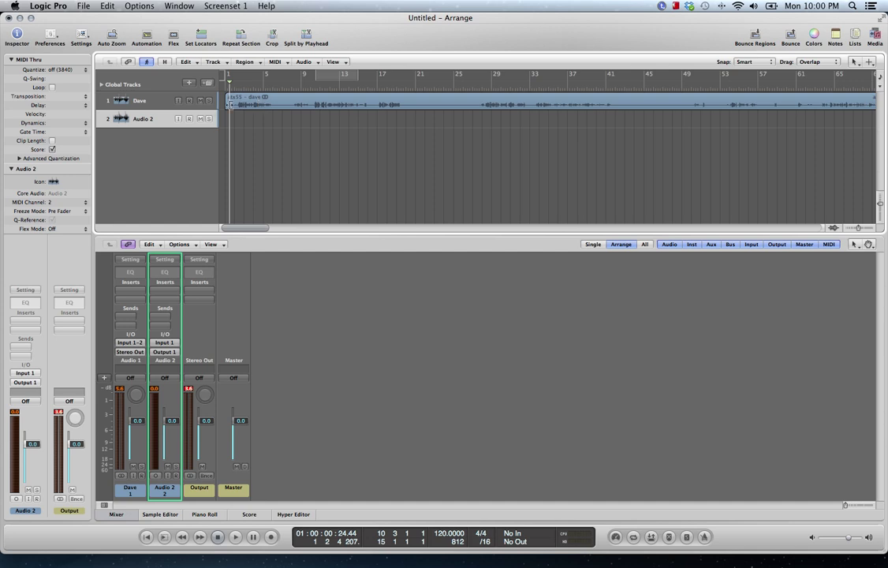
Return the playhead to the start and rename the second audio track Guest
key(Return)
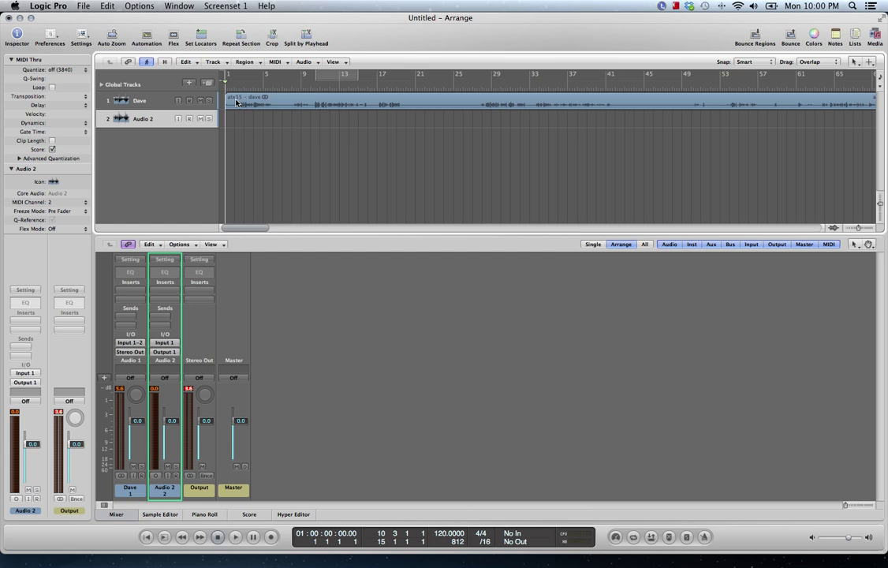
double_click(140, 118)
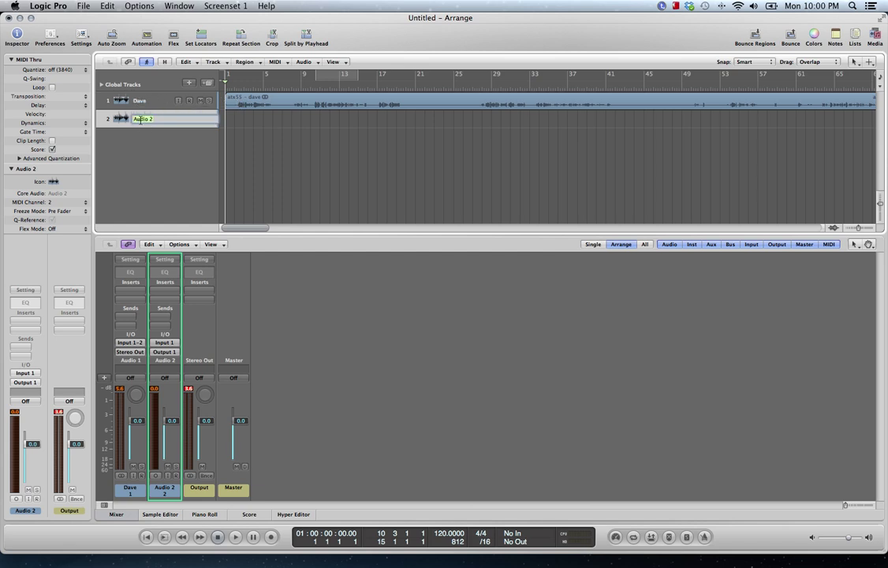
text(Gu)
key(Return)
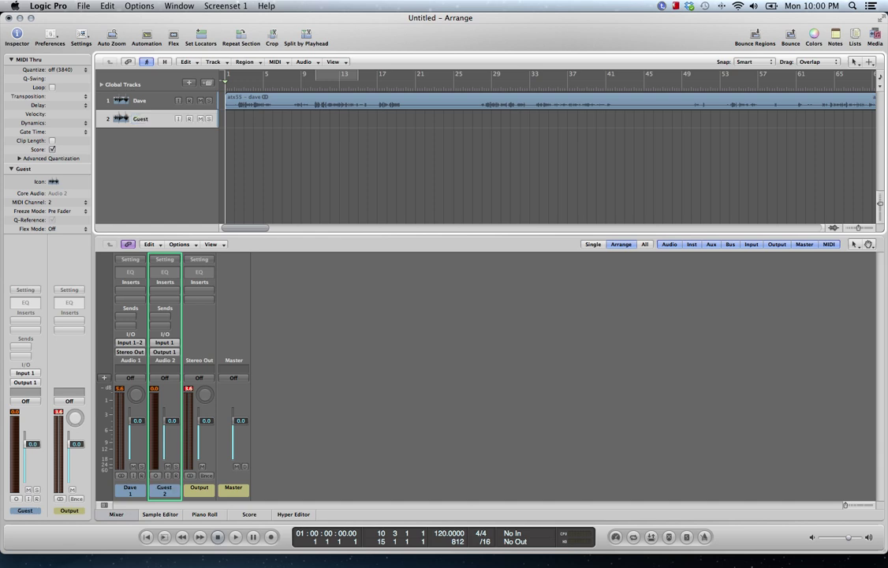
Create one additional mono audio track with Input 1 and Output 1-2
click(189, 83)
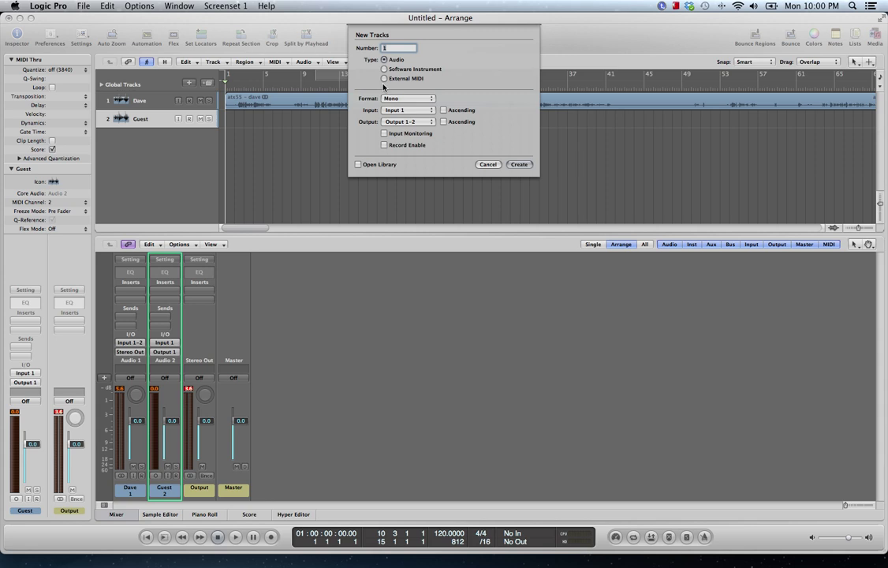
click(519, 164)
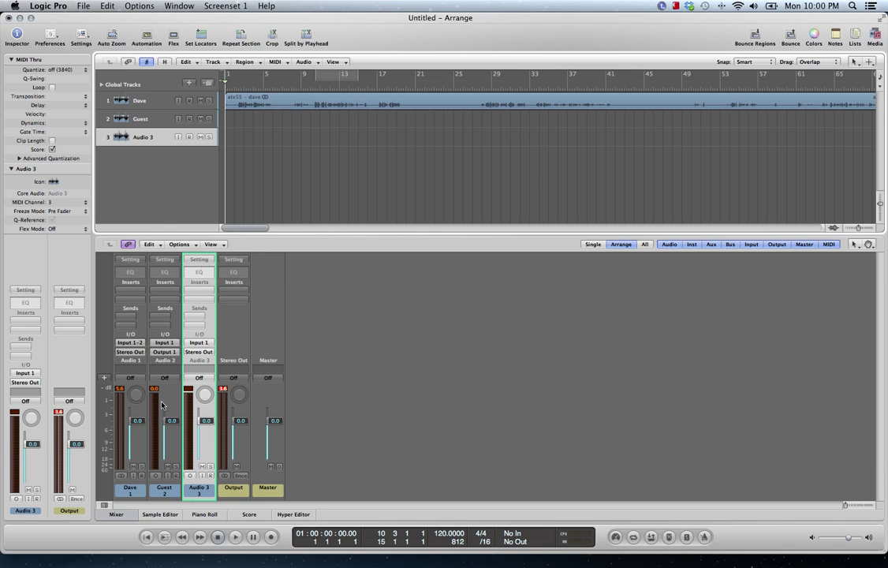
key(x)
key(x)
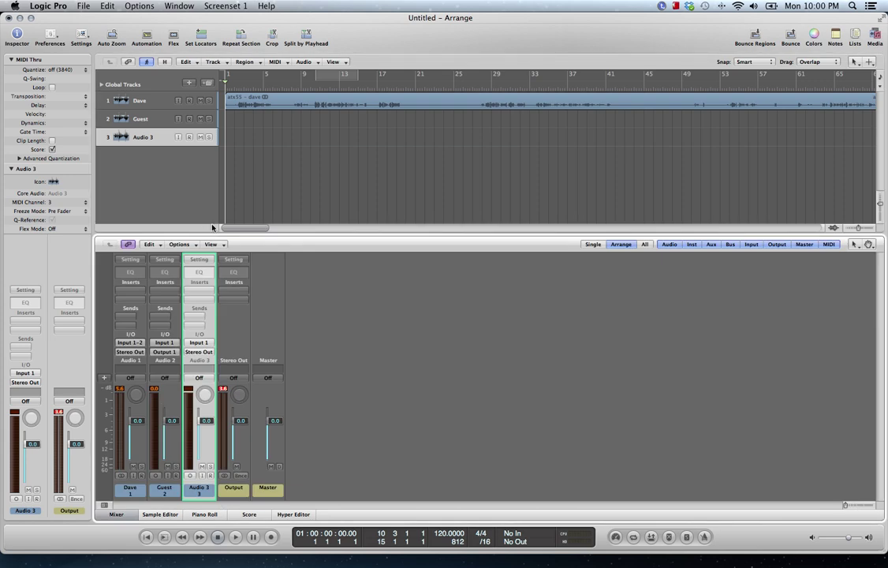
Enlarge the track rows and give the first track a person icon
mouse_move(290, 234)
mouse_down()
mouse_move(294, 192)
mouse_move(287, 220)
mouse_up()
drag(96, 101, 100, 147)
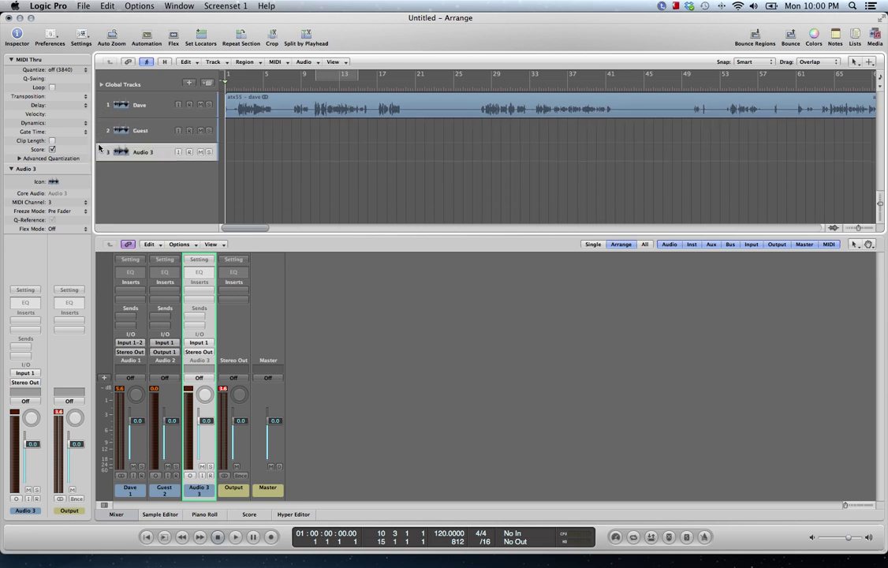
click(122, 106)
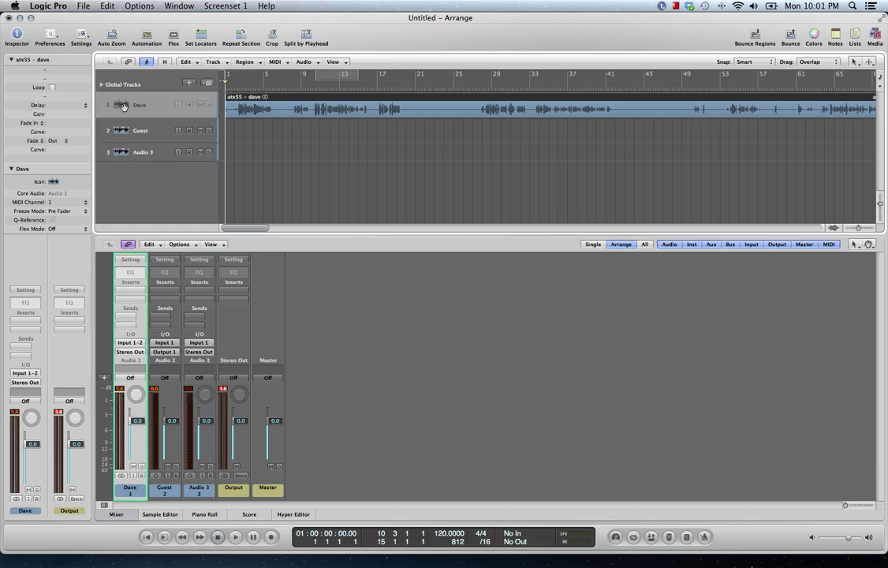
click(52, 181)
drag(53, 181, 258, 253)
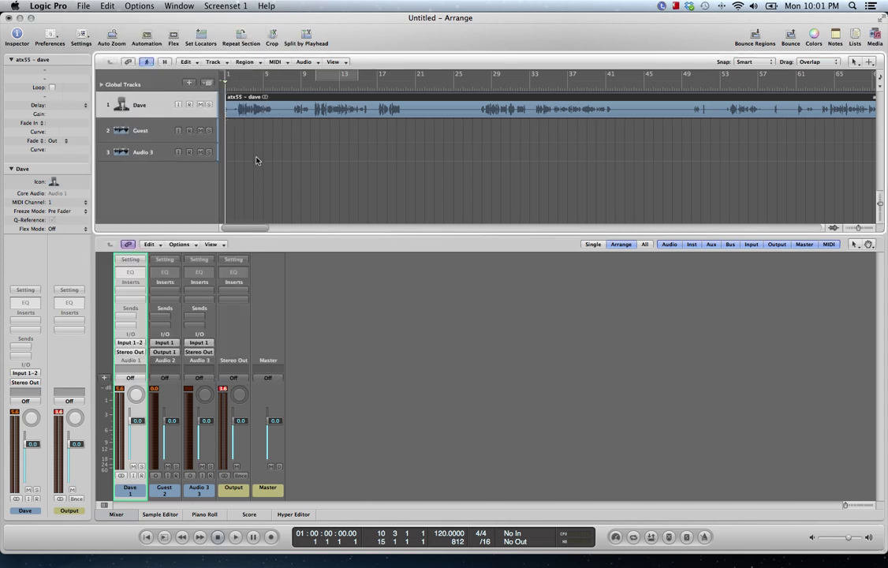
Color the first track's audio region bright green and close the color palette
key(alt+c)
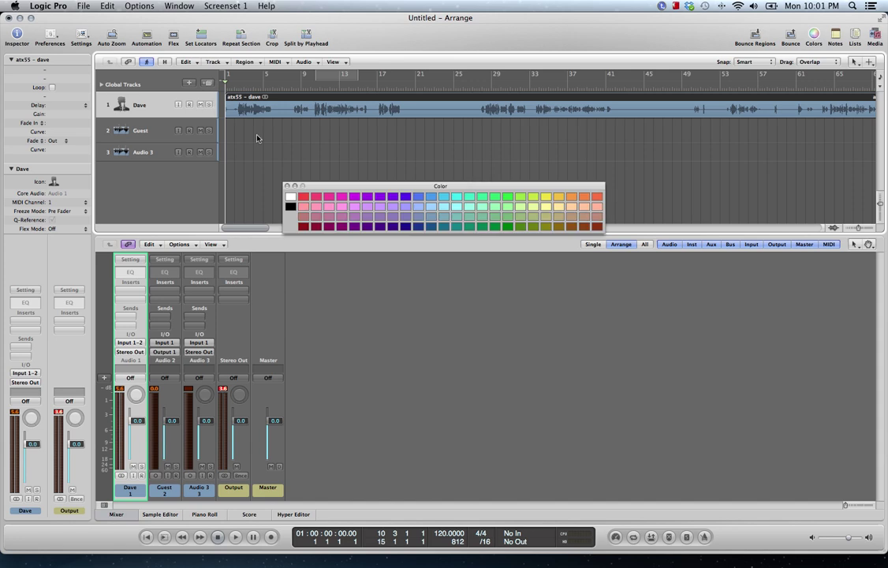
click(498, 197)
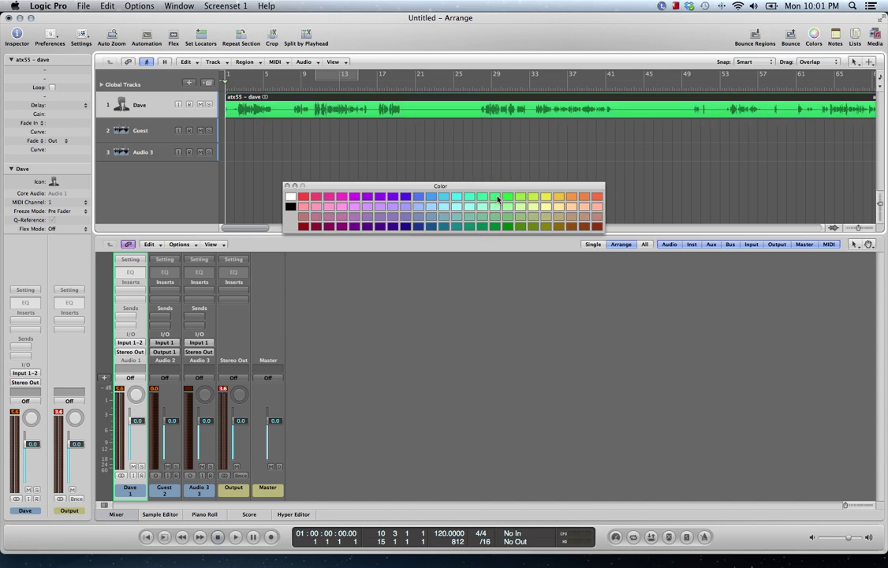
click(288, 188)
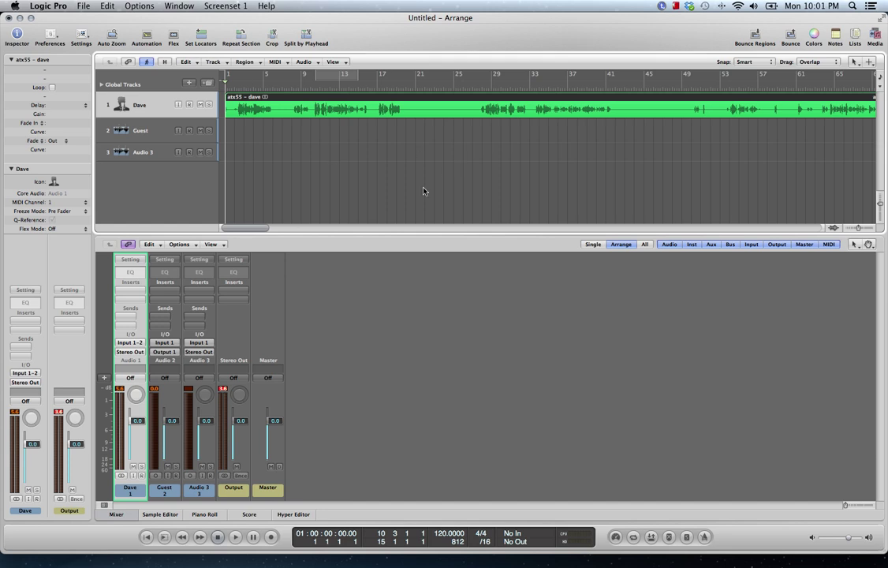
Insert a Channel EQ on the first track and enable its low cut at 61 Hz
double_click(136, 273)
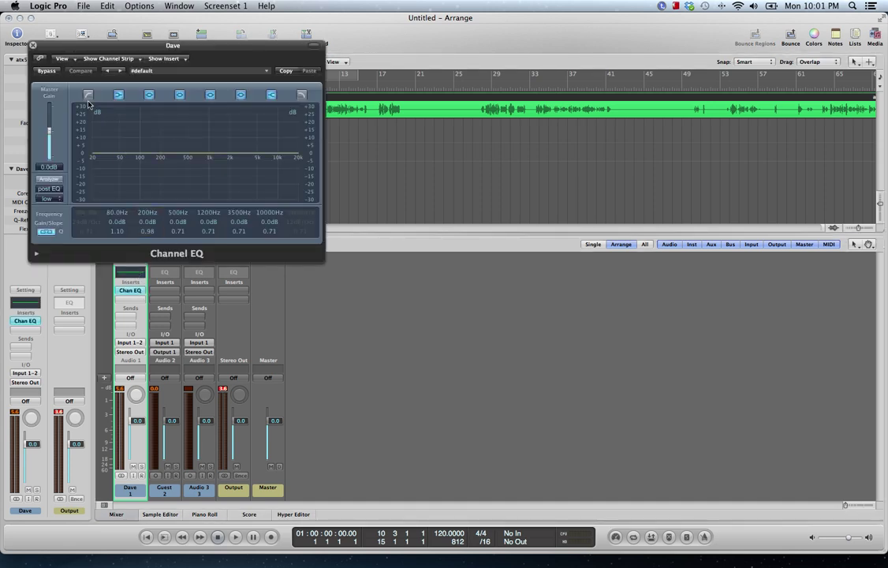
drag(114, 65, 380, 282)
click(354, 313)
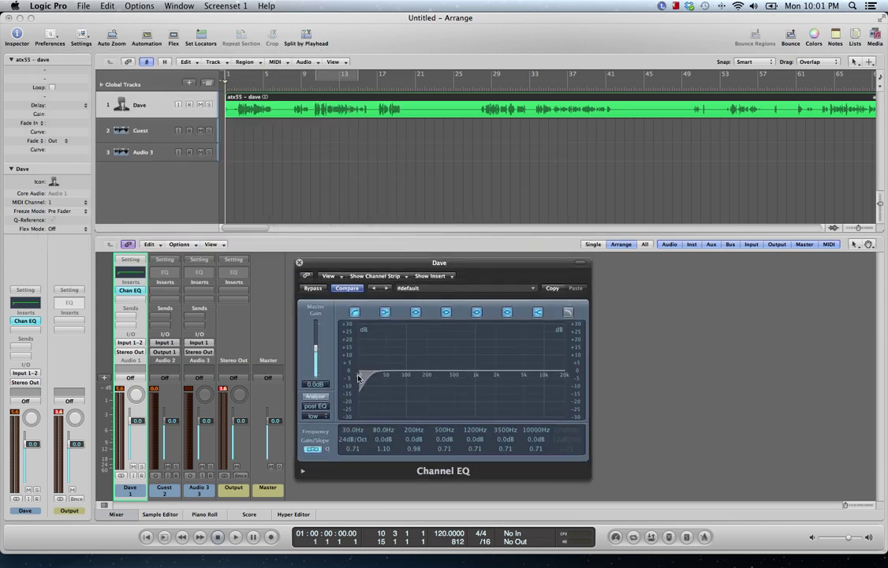
drag(354, 432, 355, 406)
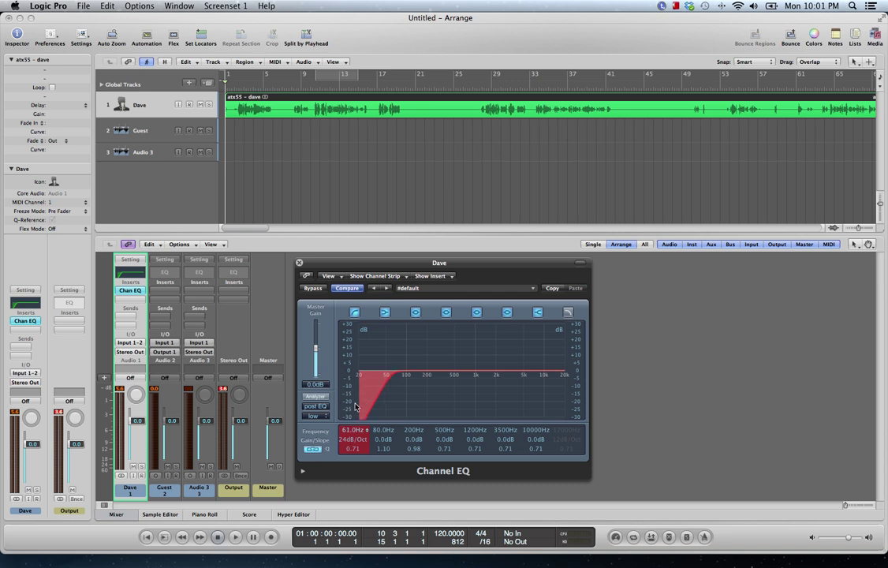
Enable the EQ's high cut and set the sixth band to 2200 Hz, -19 dB gain and Q 2.00
click(569, 312)
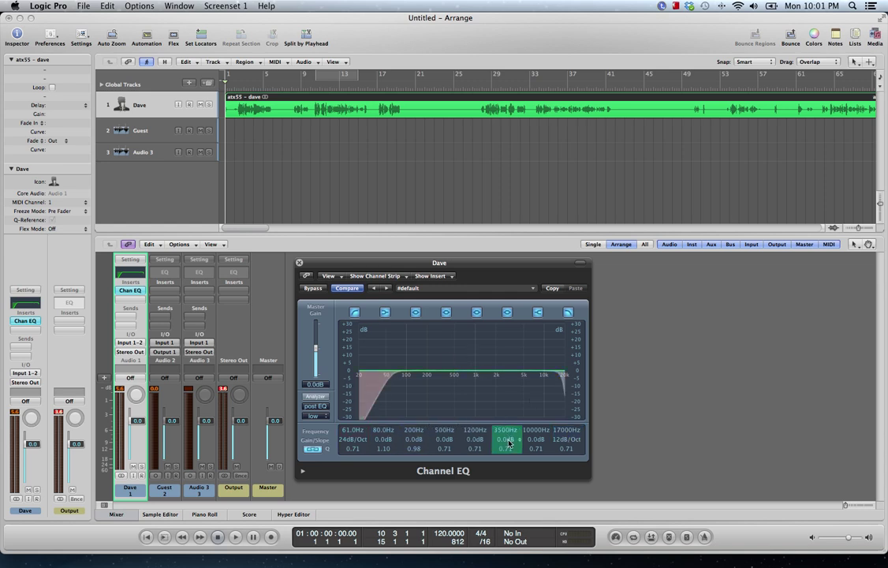
mouse_move(507, 445)
mouse_down()
mouse_move(509, 466)
mouse_move(508, 426)
mouse_move(510, 451)
mouse_move(506, 433)
mouse_move(506, 441)
mouse_up()
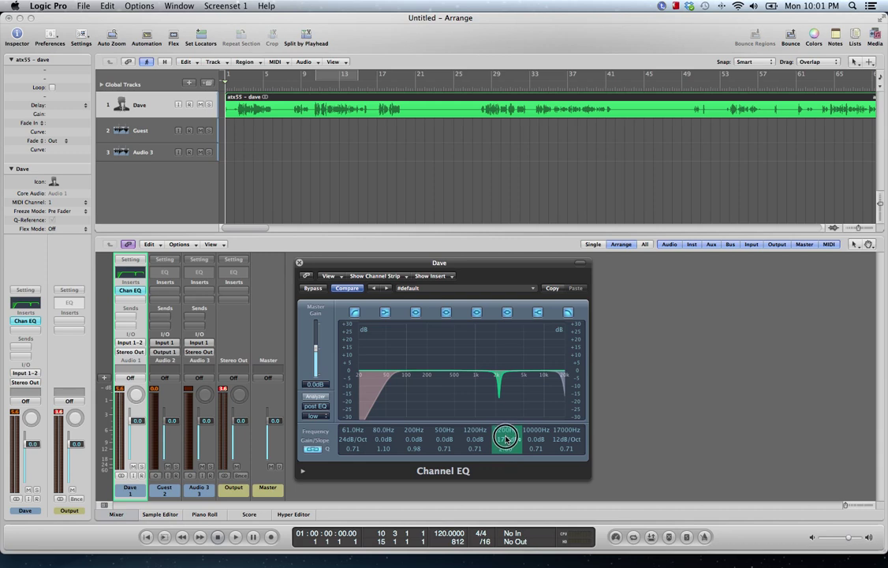
Set the fourth EQ band to a narrow +24 dB boost with Q 15 around 2200 Hz and place the playhead at bar 28
drag(444, 442, 451, 367)
click(483, 84)
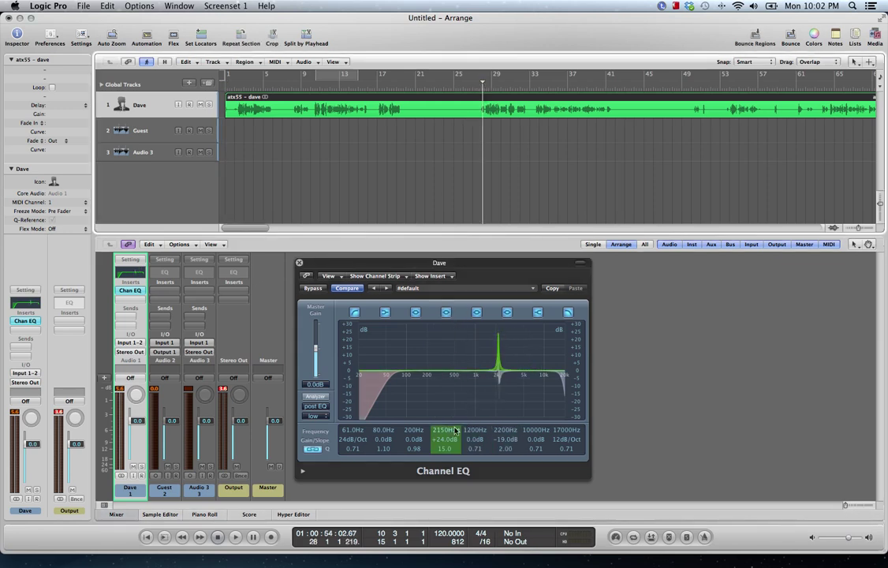
drag(453, 432, 451, 430)
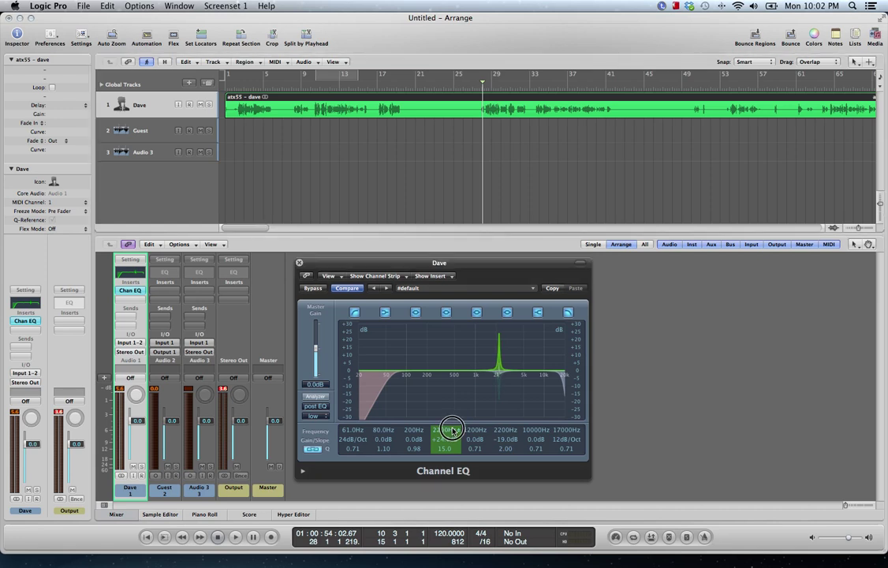
Sweep the boosted fourth EQ band to 4950 Hz during playback and set its gain to -15 dB
key(space)
drag(451, 429, 453, 399)
key(XF86AudioLowerVolume)
key(space)
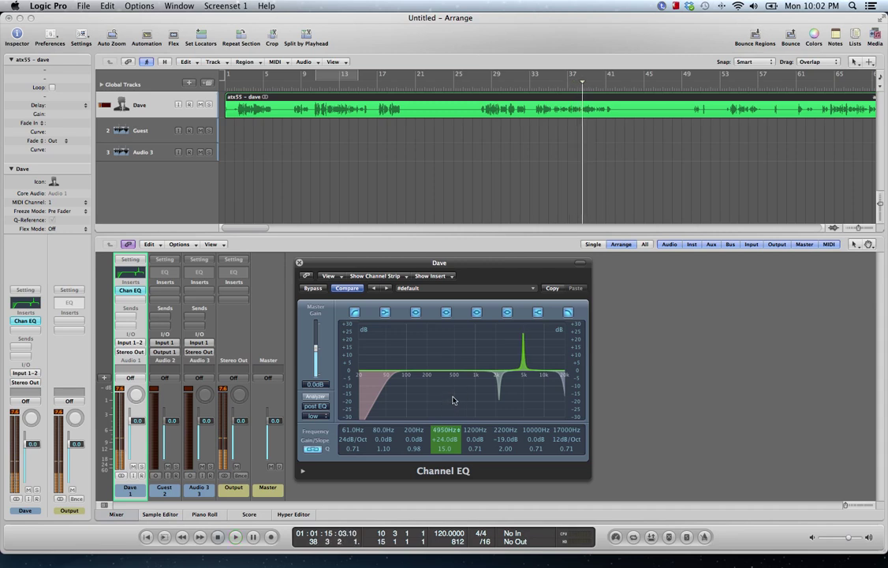
drag(447, 438, 452, 480)
drag(443, 440, 456, 437)
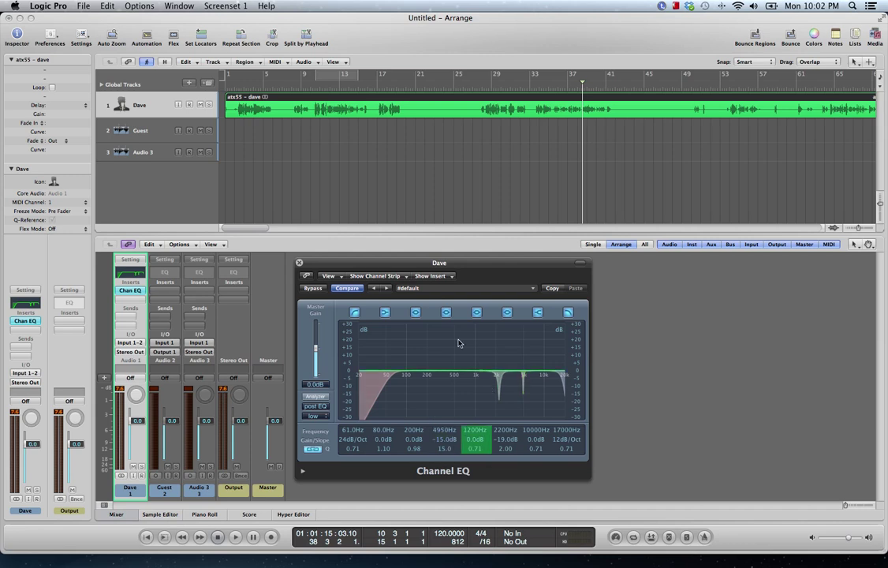
Save the Channel EQ setting as Podcast, replacing the existing preset
click(433, 289)
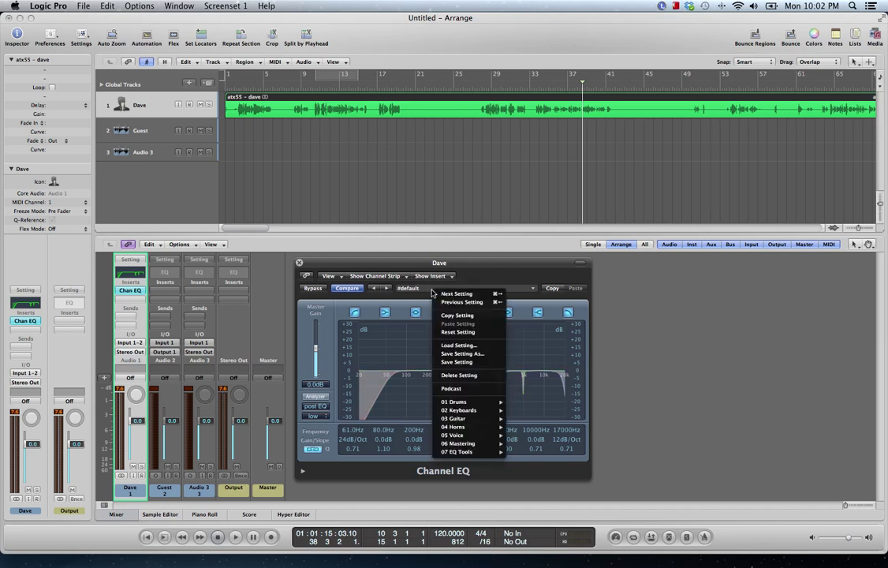
click(468, 362)
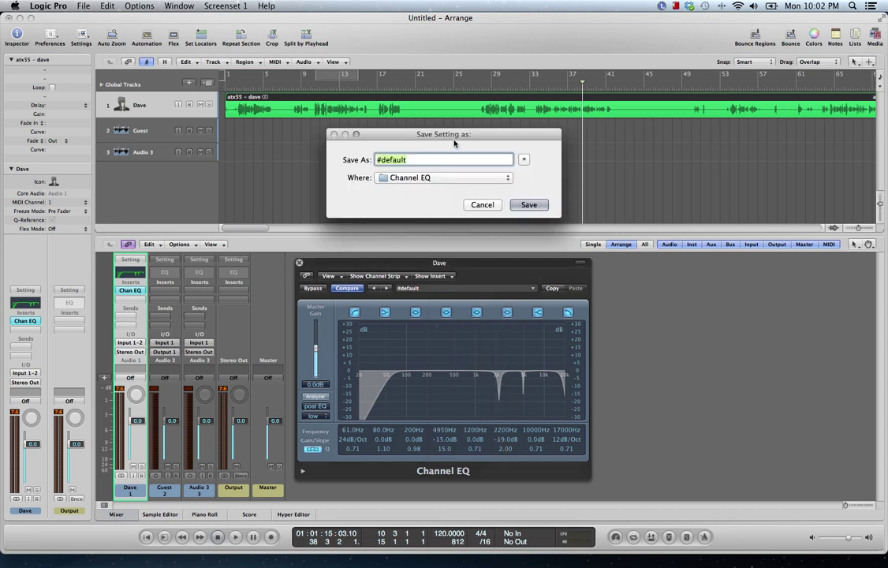
text(Podcast)
click(530, 205)
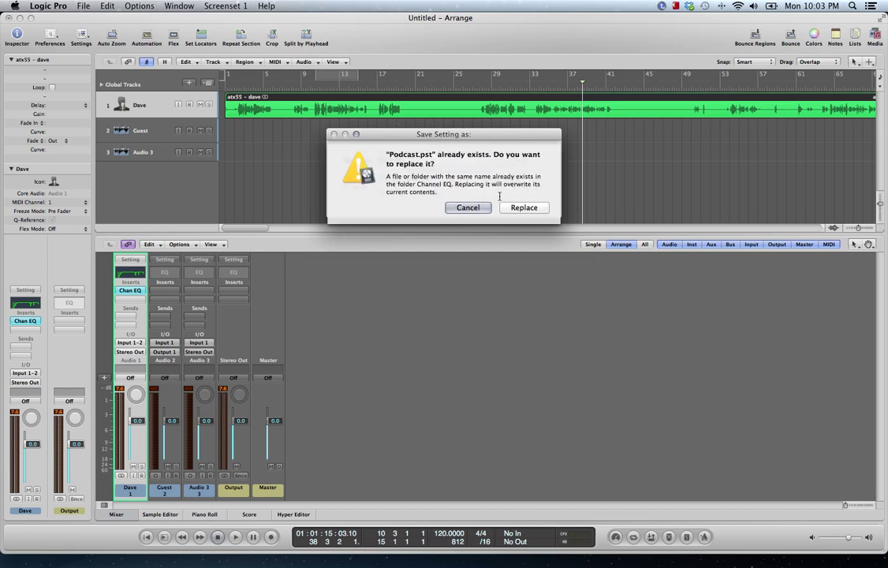
click(530, 208)
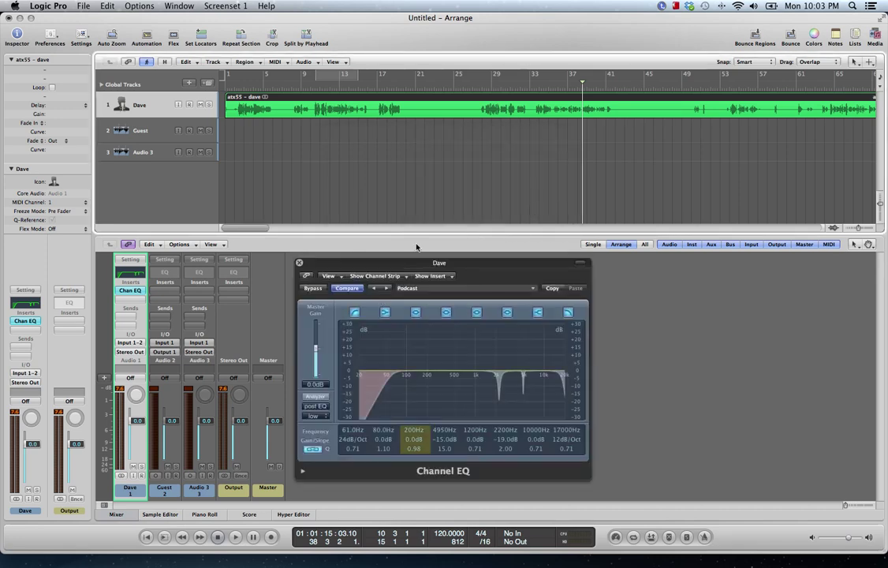
Insert a Channel EQ on the Guest track, load the Podcast setting and close both EQ windows
click(175, 293)
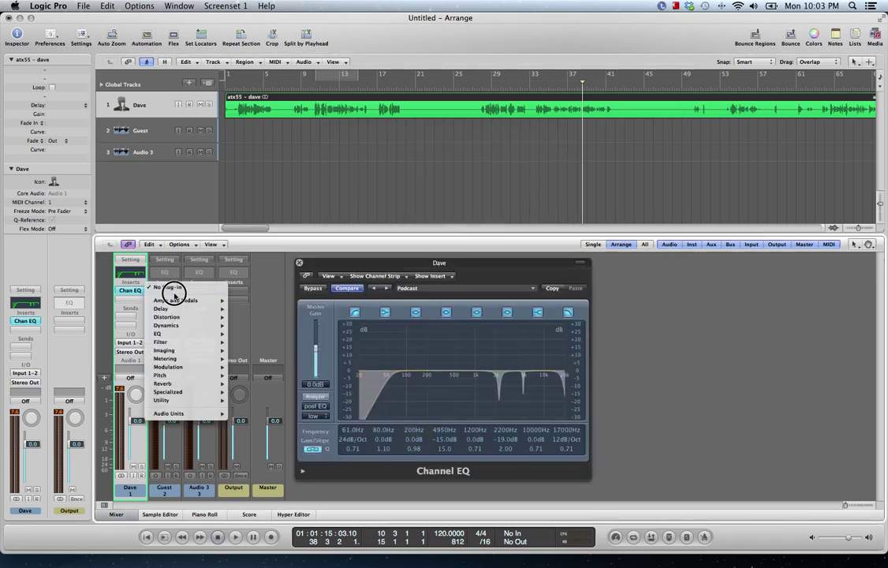
mouse_move(211, 337)
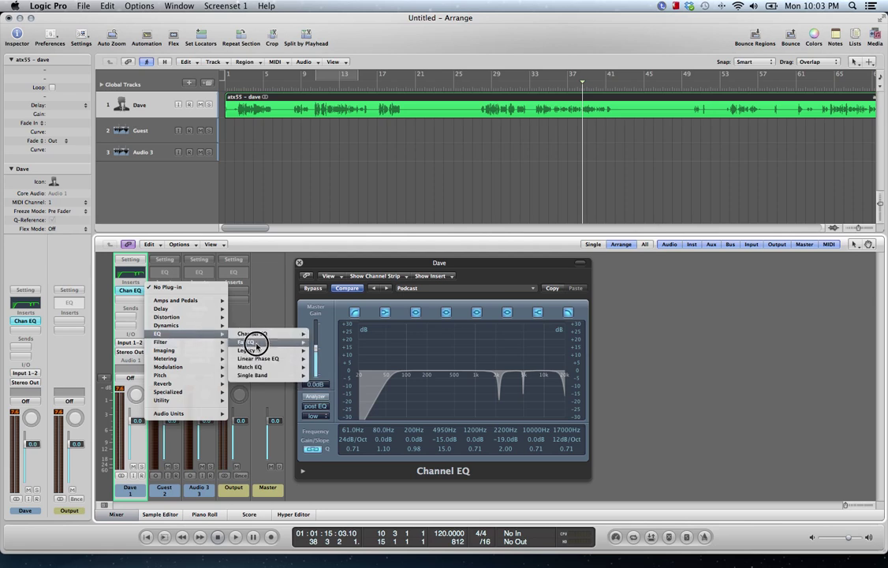
click(280, 337)
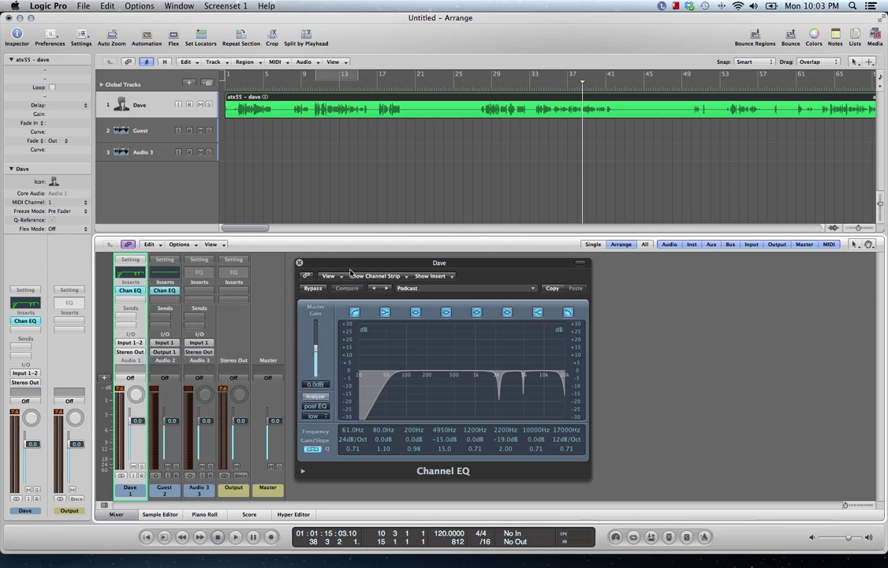
click(222, 70)
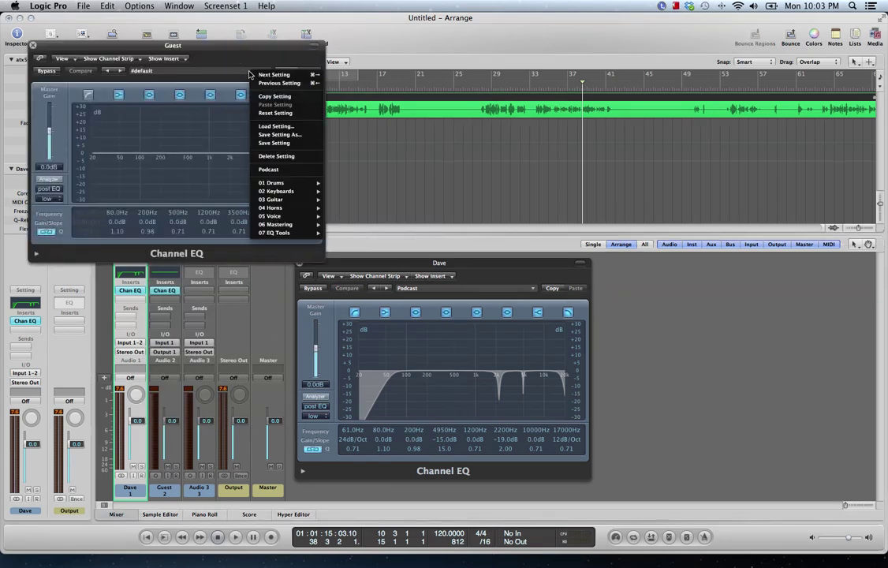
click(270, 170)
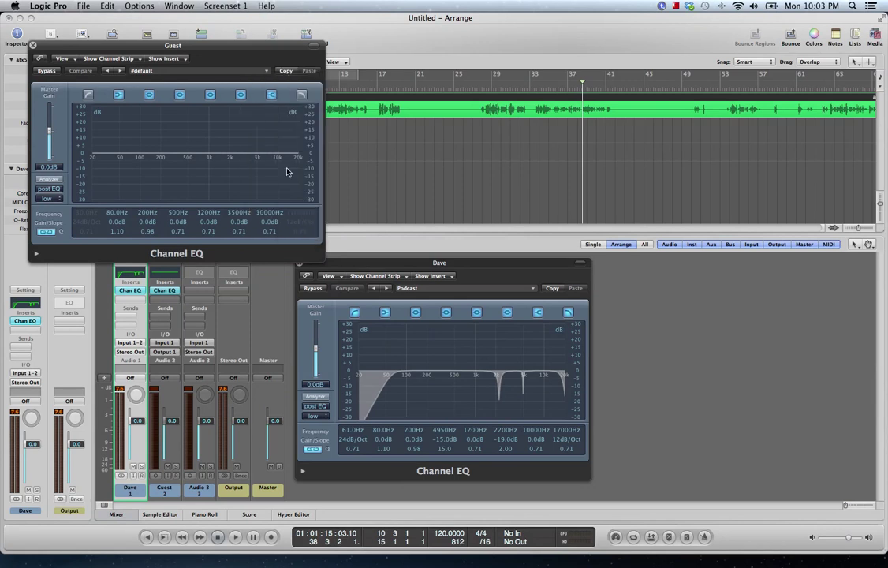
click(33, 45)
click(299, 262)
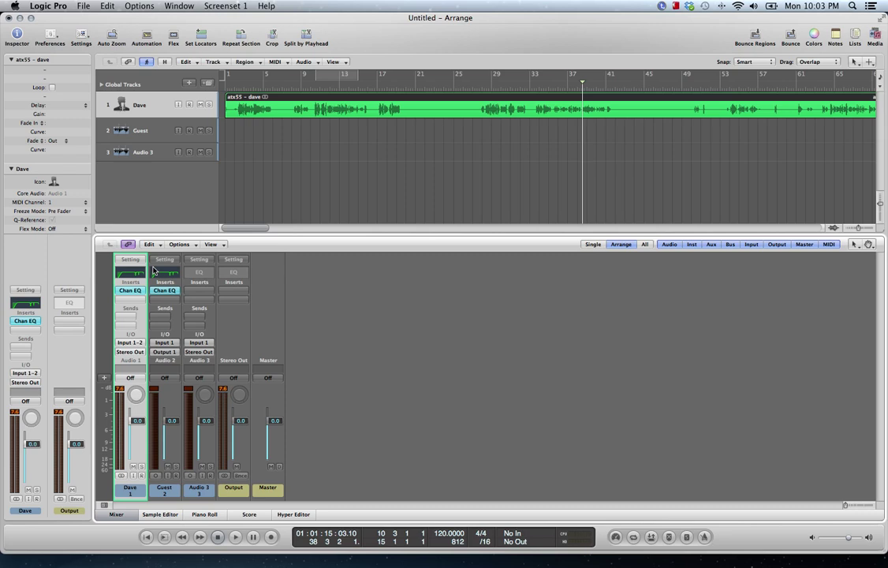
Set a cycle range from bar 28 to bar 41 and insert a stereo Noise Gate on the host track
drag(486, 77, 604, 76)
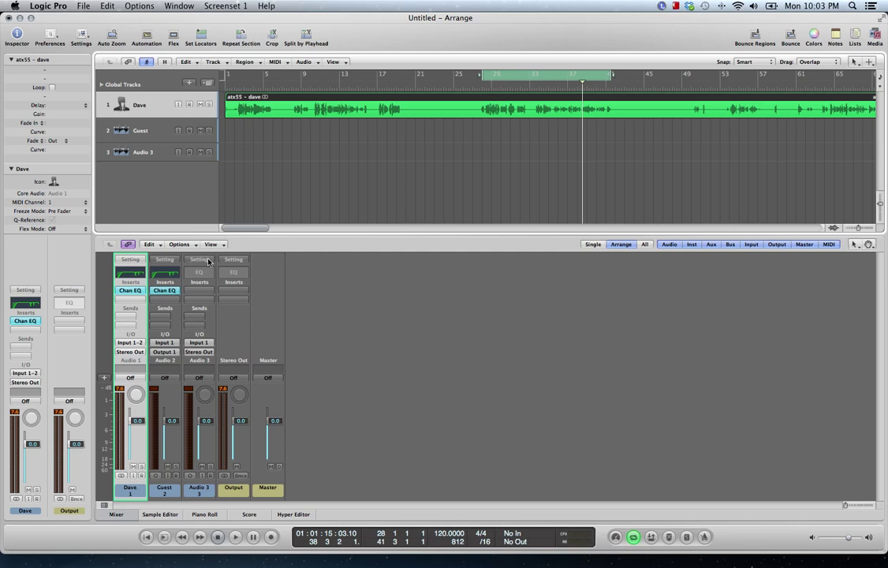
click(128, 302)
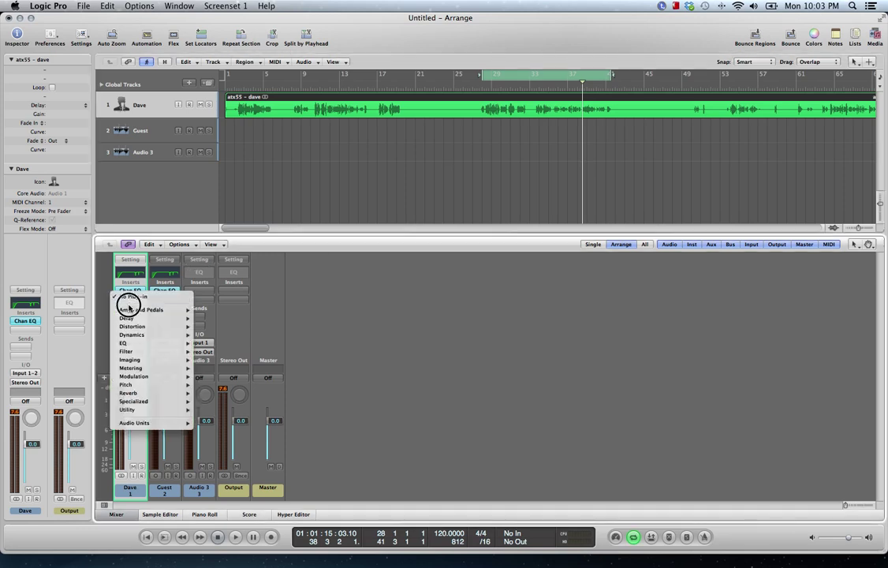
mouse_move(162, 371)
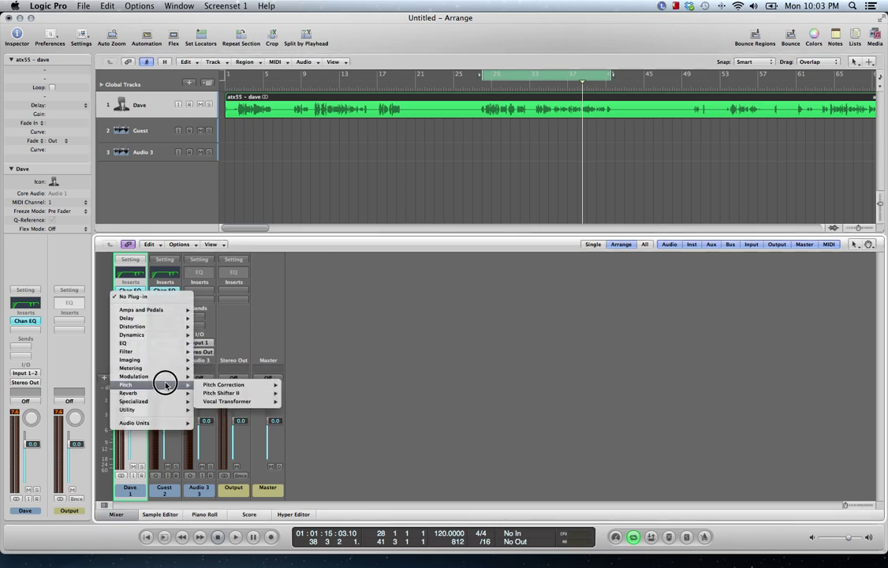
mouse_move(165, 336)
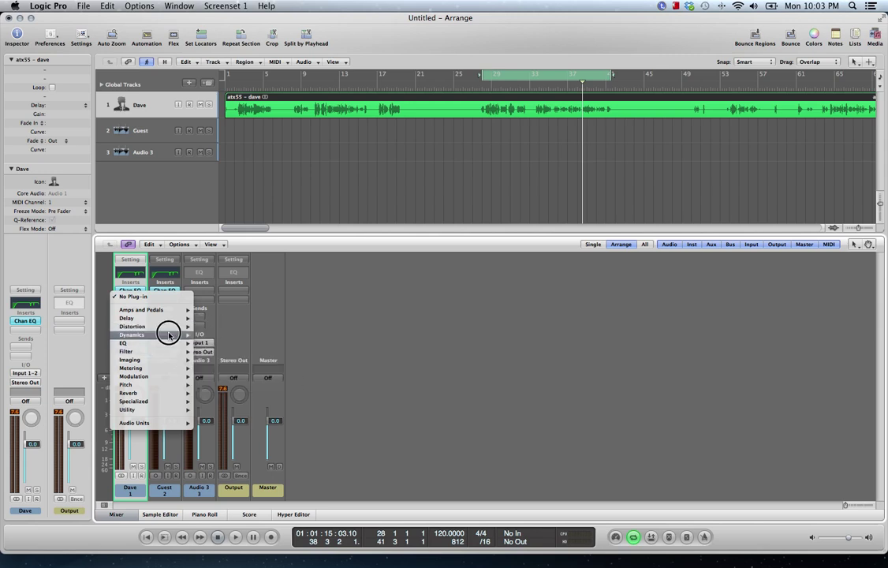
mouse_move(244, 380)
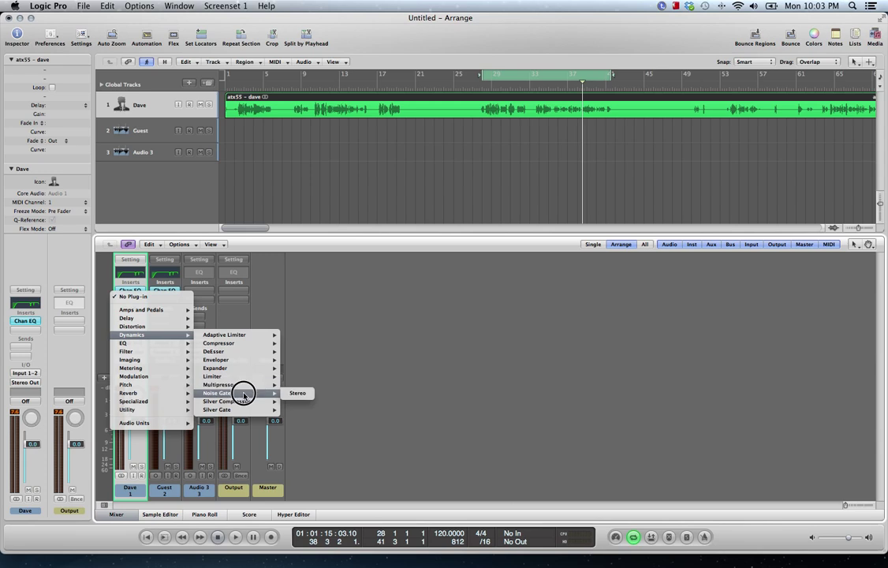
click(293, 392)
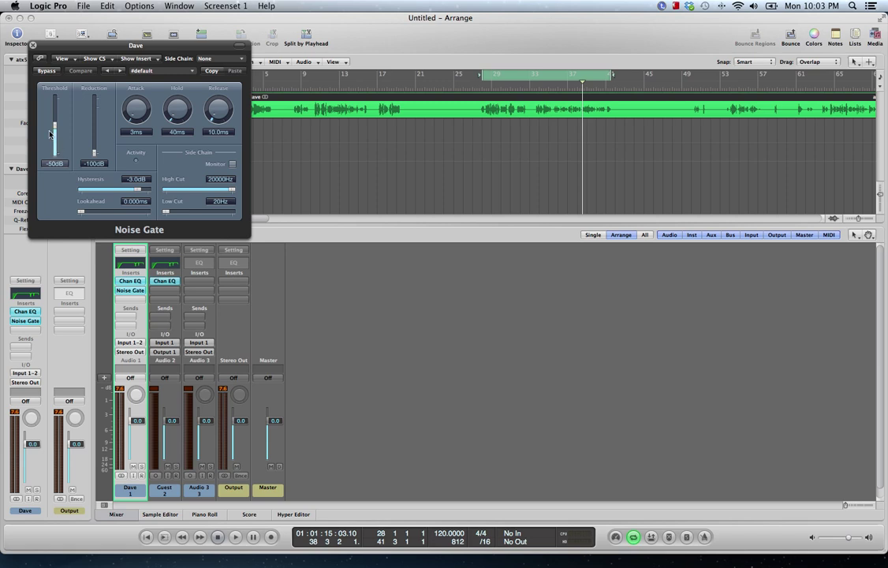
Set the Noise Gate to threshold -34 dB, reduction -55 dB, attack 40 ms, hold 220 ms and release 1894.2 ms
drag(54, 125, 51, 100)
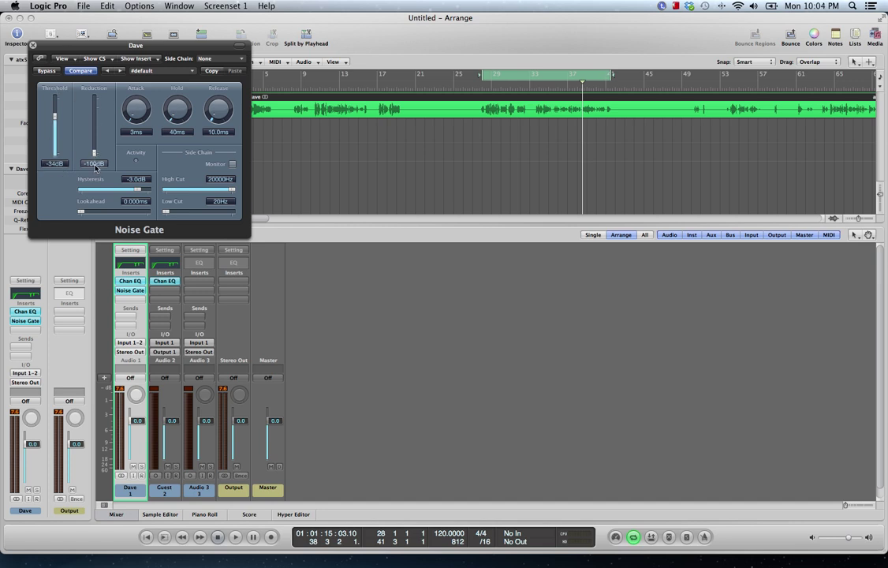
drag(94, 153, 93, 131)
drag(94, 132, 95, 134)
drag(139, 110, 136, 78)
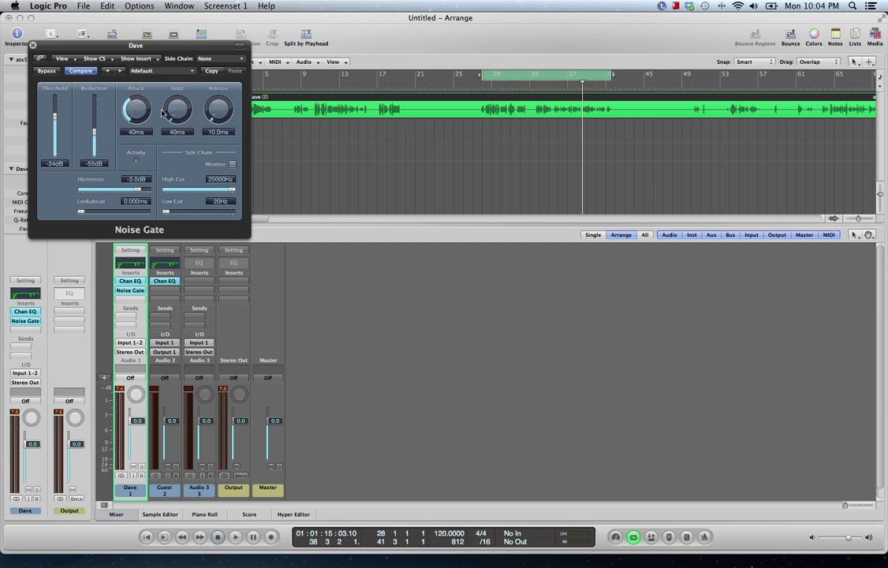
drag(176, 110, 226, 56)
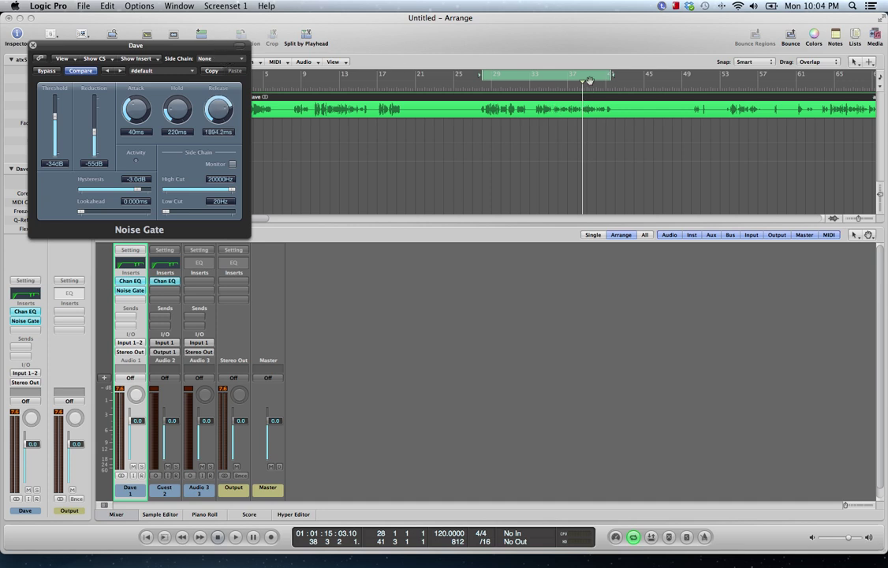
Play the cycled section from bar 28, raise the Noise Gate threshold to -27 dB, stop playback and hide the plug-in window
click(510, 81)
key(space)
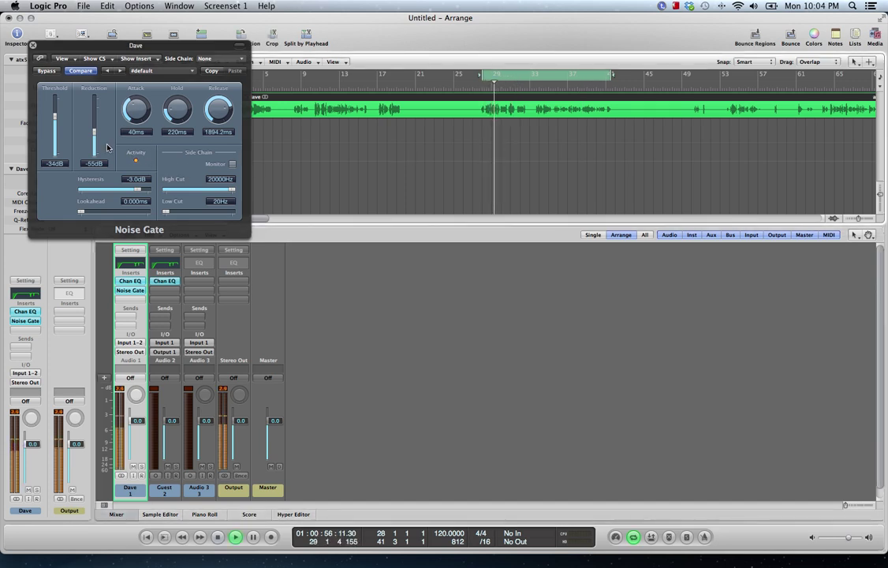
mouse_move(54, 118)
mouse_down()
mouse_move(54, 104)
mouse_move(55, 115)
mouse_up()
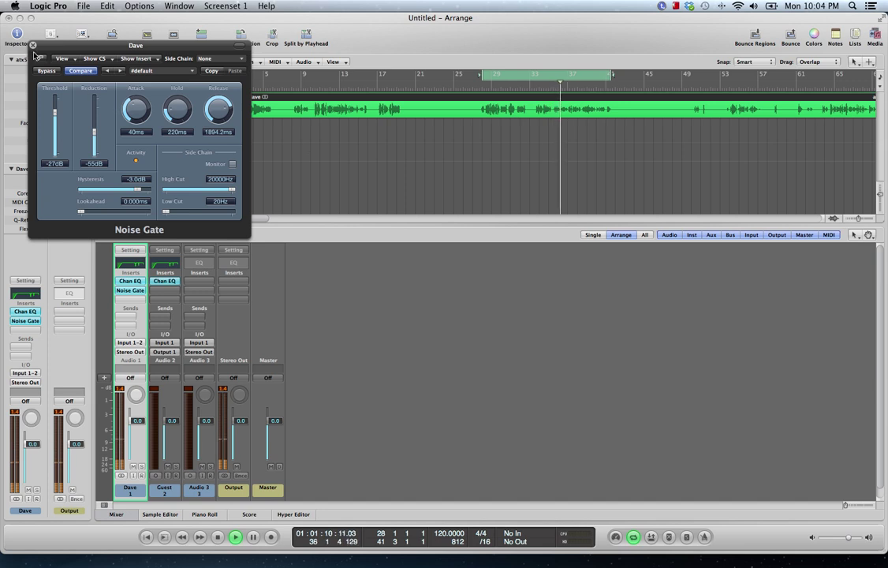
click(483, 111)
click(511, 137)
key(space)
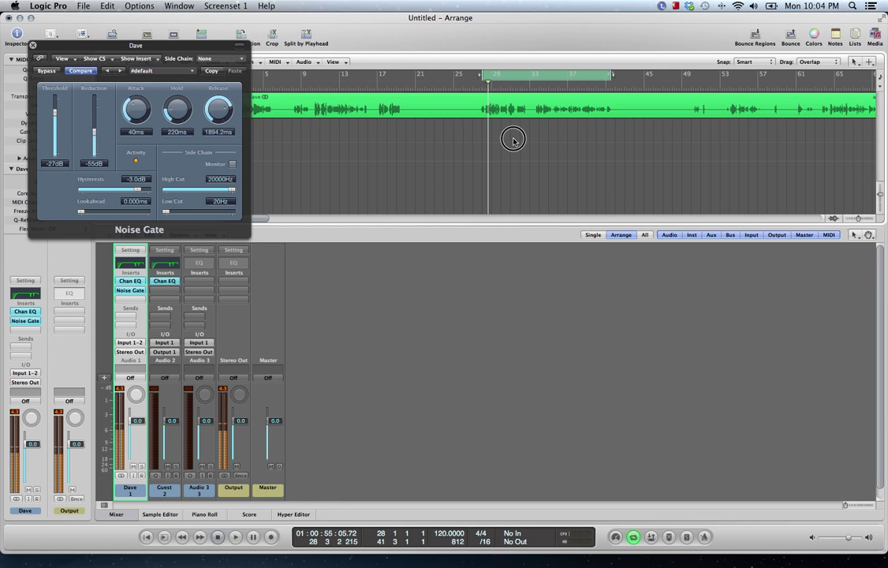
key(v)
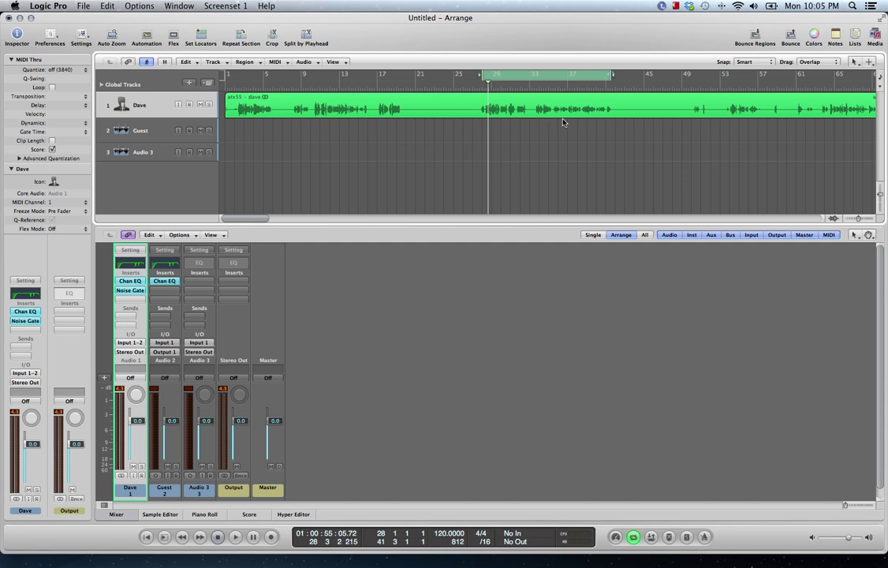
Save the host track's Noise Gate setting as Podcast, replacing the existing preset, and close the plug-in window
click(129, 291)
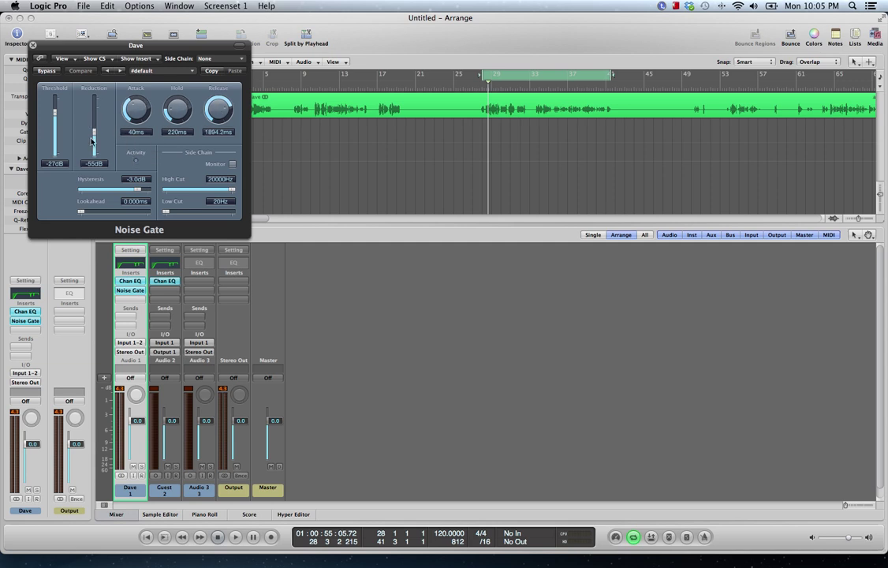
drag(119, 46, 445, 276)
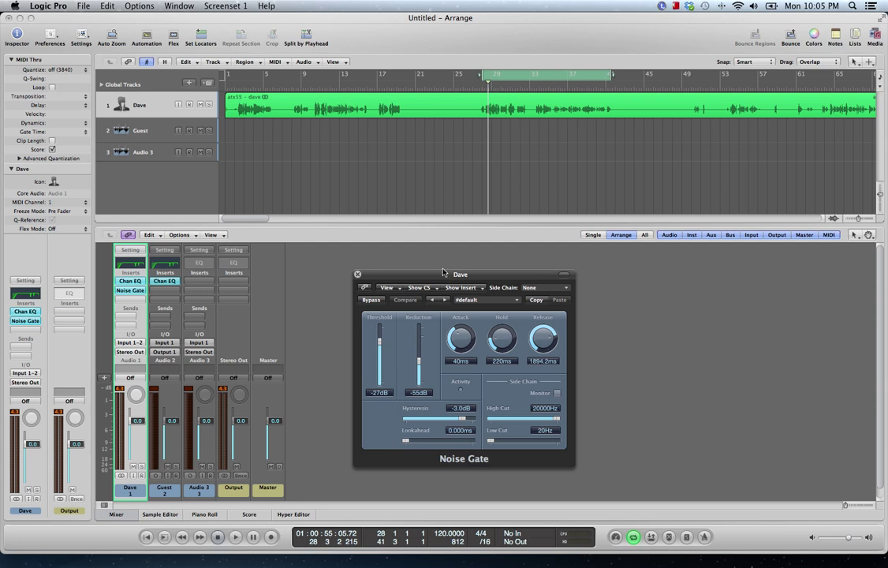
click(489, 302)
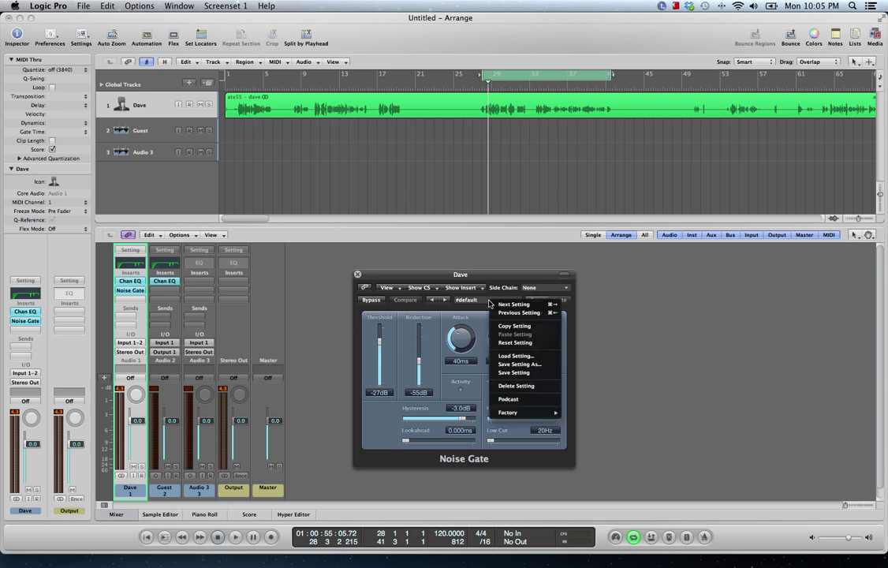
click(532, 365)
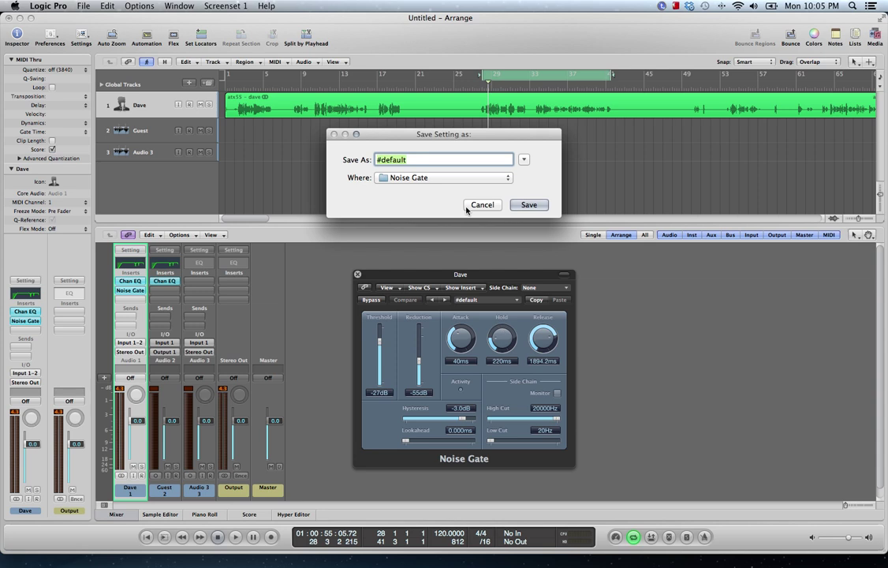
text(Podcast)
key(Return)
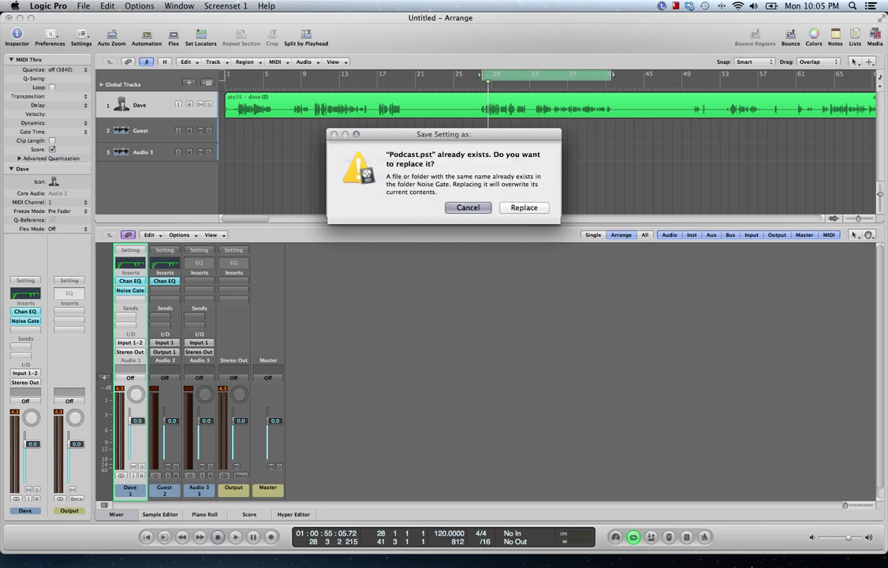
click(520, 207)
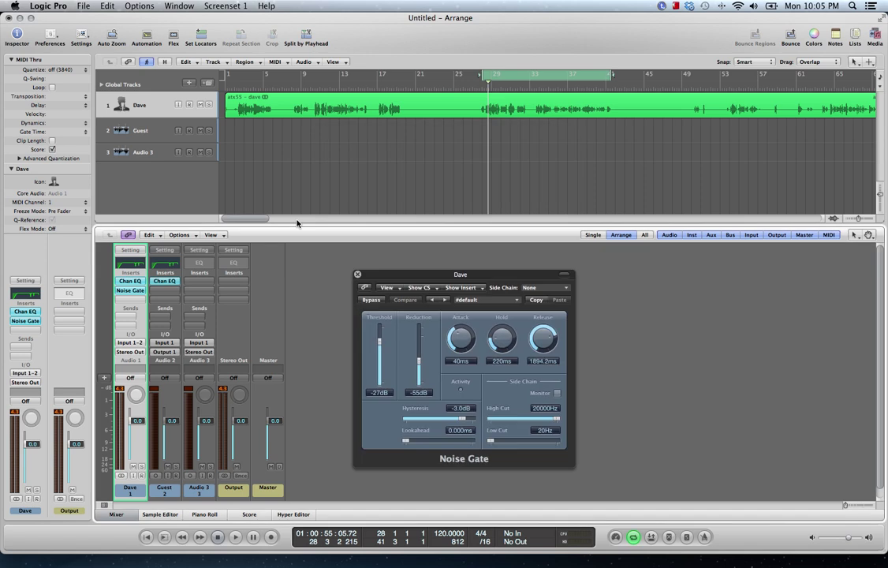
click(357, 275)
Insert a Speech Enhancer after the Noise Gate on the host track and place its window over the empty mixer area
click(134, 298)
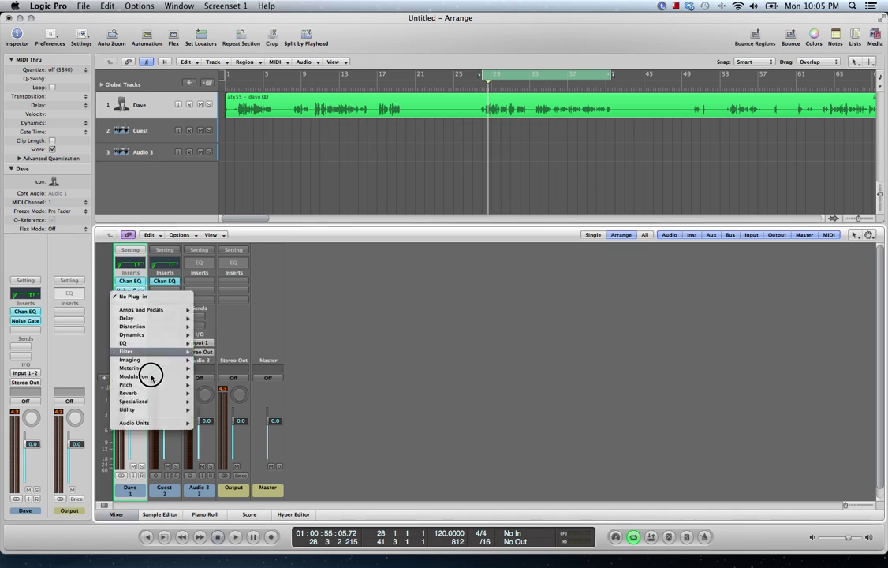
mouse_move(160, 403)
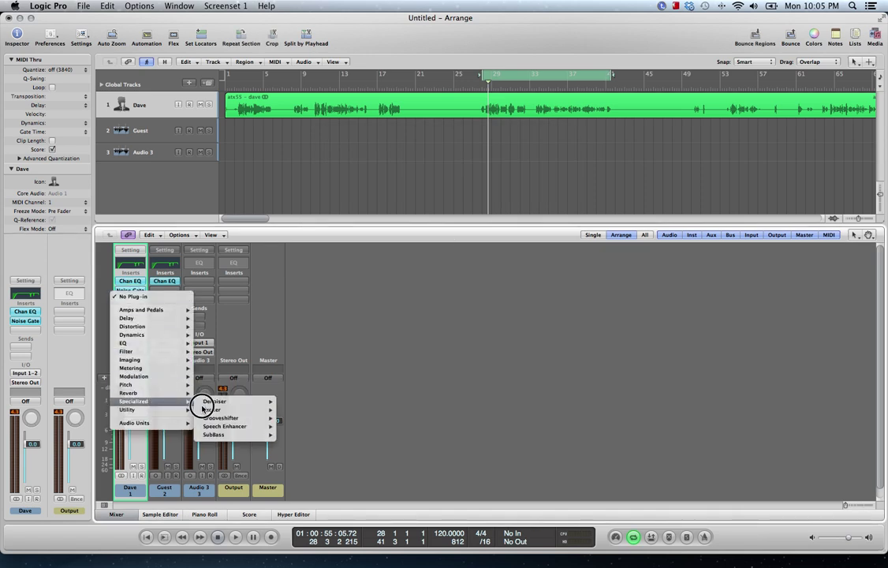
click(242, 430)
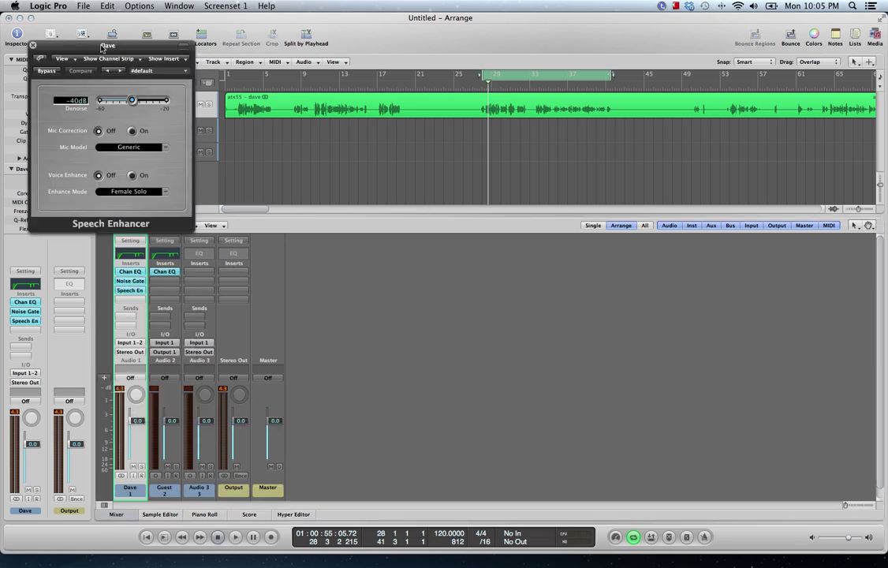
drag(103, 48, 407, 281)
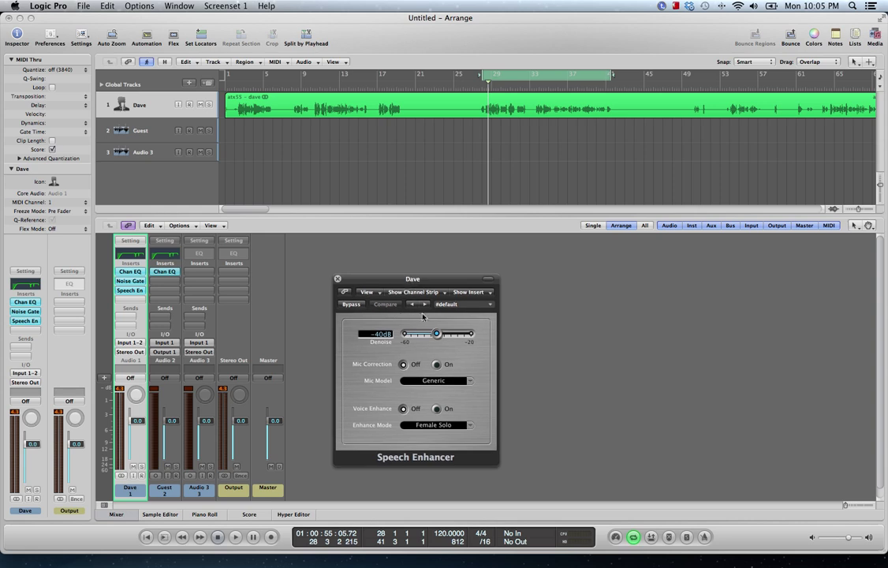
Turn on the Speech Enhancer's Voice Enhance with the Male Solo mode and set Denoise to -38 dB
click(435, 409)
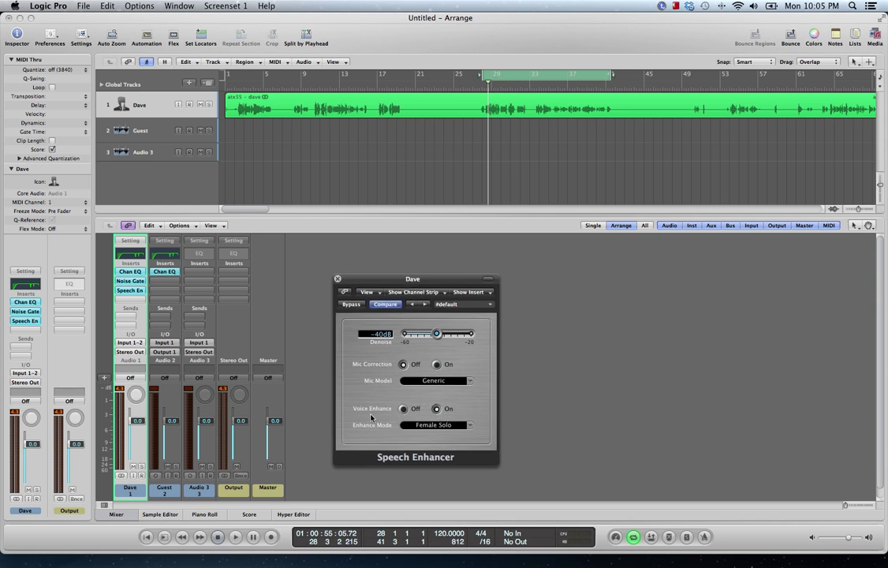
click(435, 424)
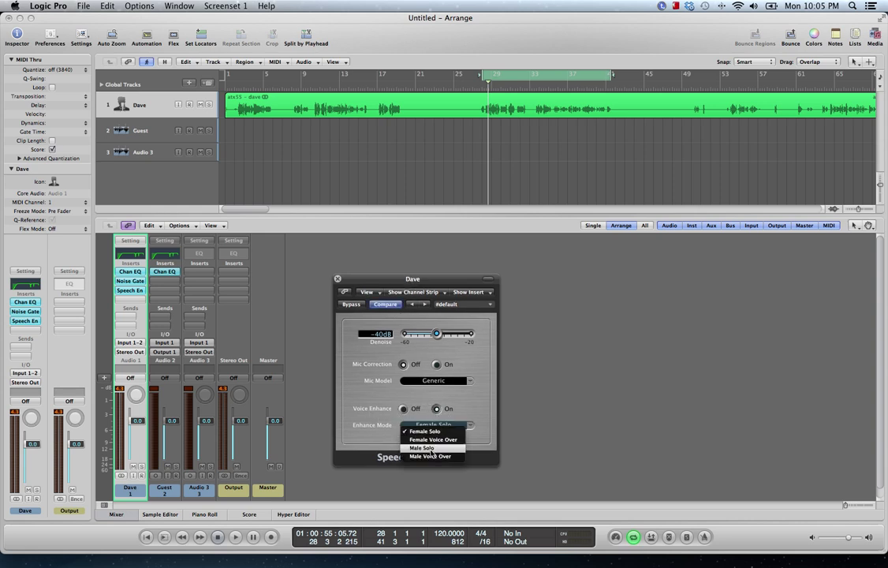
click(431, 449)
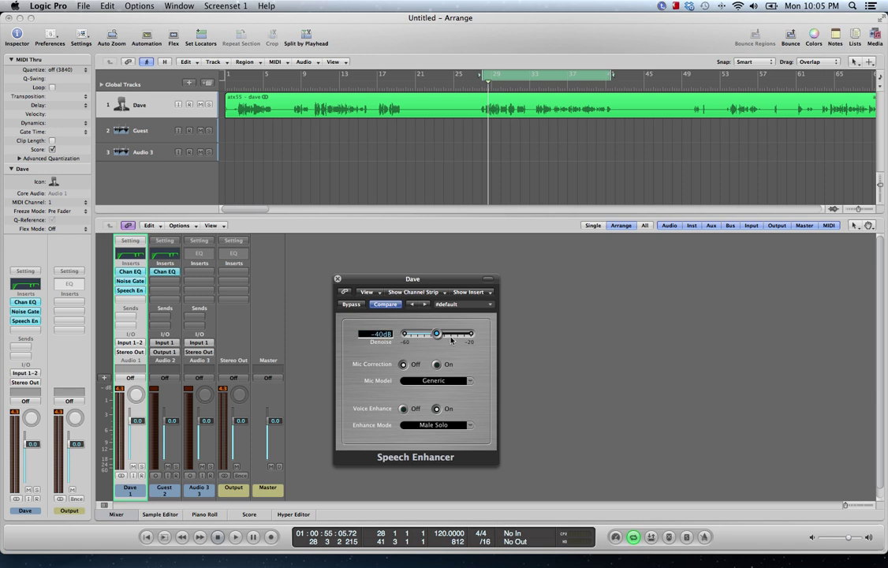
drag(437, 335, 440, 333)
click(439, 333)
Compare the host voice with and without the Speech Enhancer during playback and close its window
key(space)
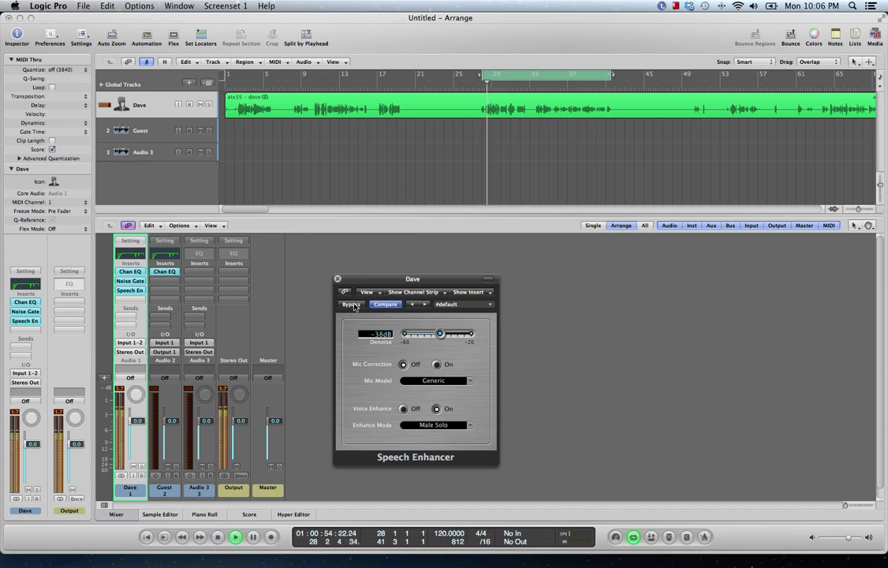
click(351, 305)
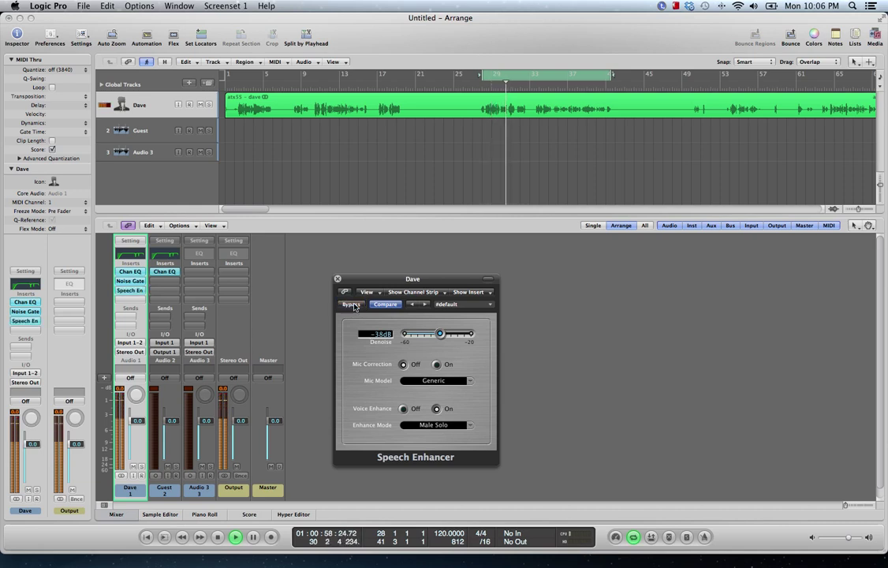
click(352, 305)
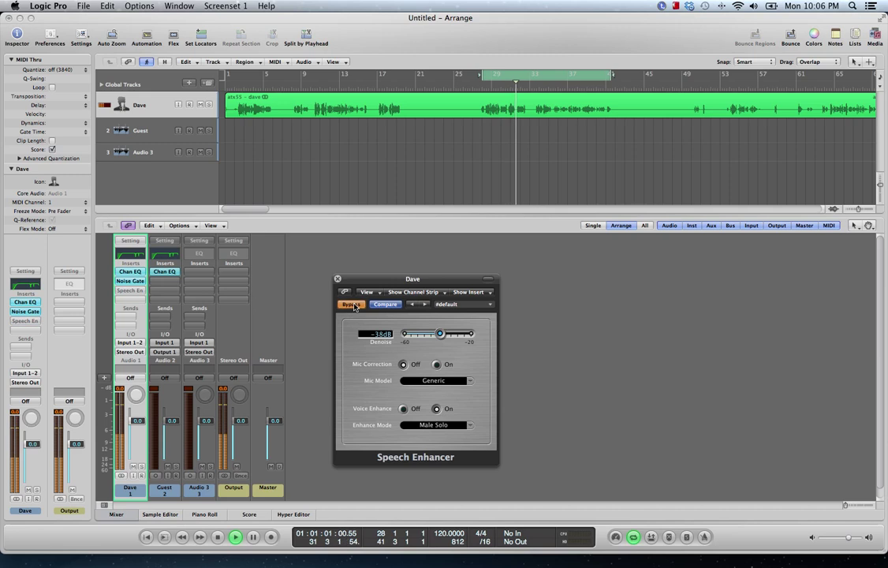
click(338, 279)
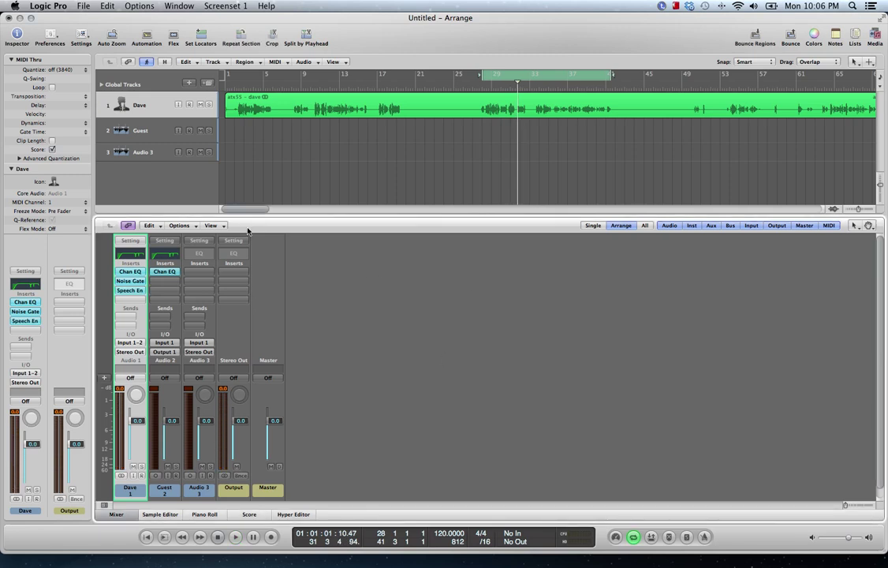
click(132, 303)
mouse_move(171, 409)
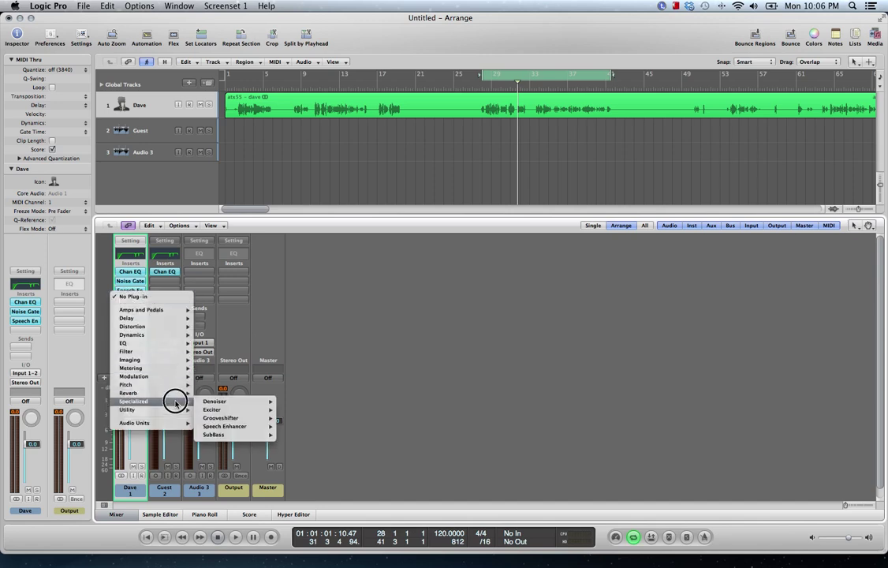
click(387, 289)
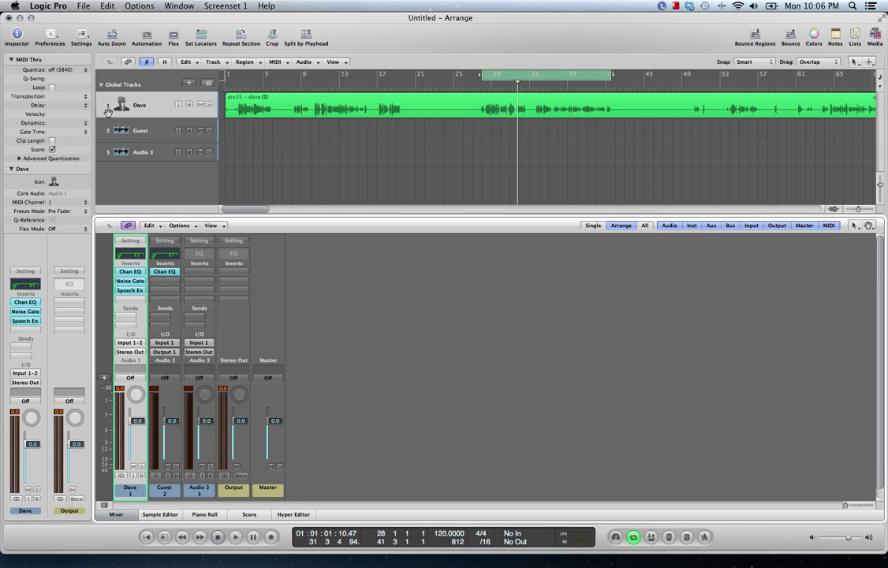
Enlarge the host track's lane and insert a Compressor after its Speech Enhancer, placing the plug-in window over the empty mixer area
drag(97, 115, 97, 172)
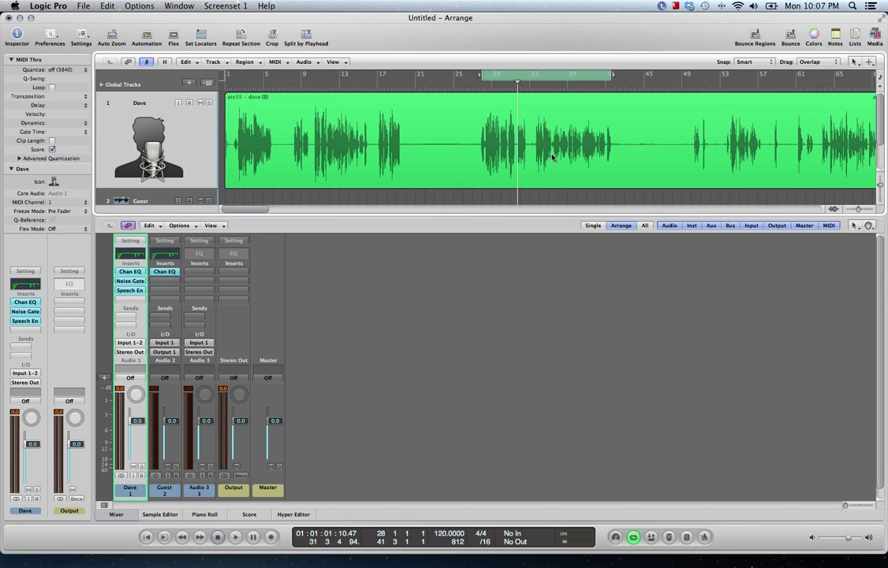
click(130, 299)
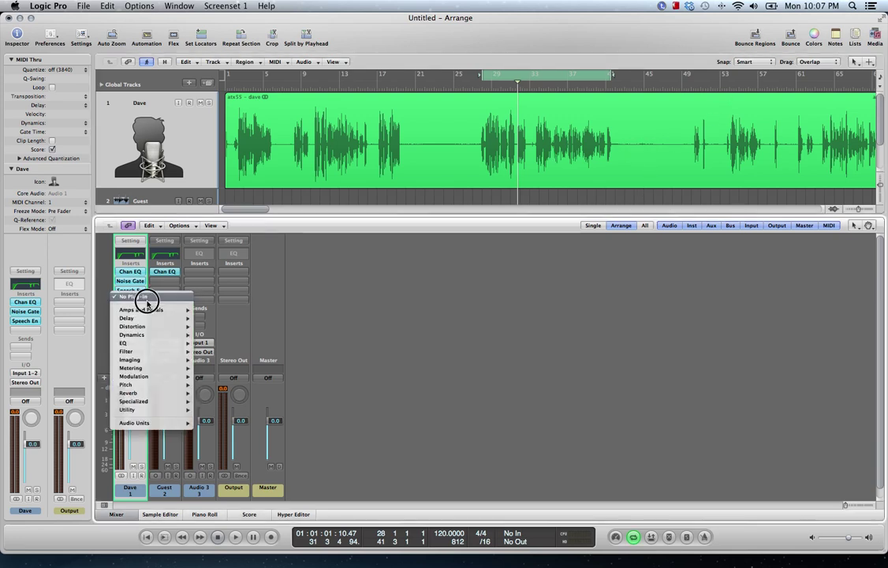
mouse_move(173, 335)
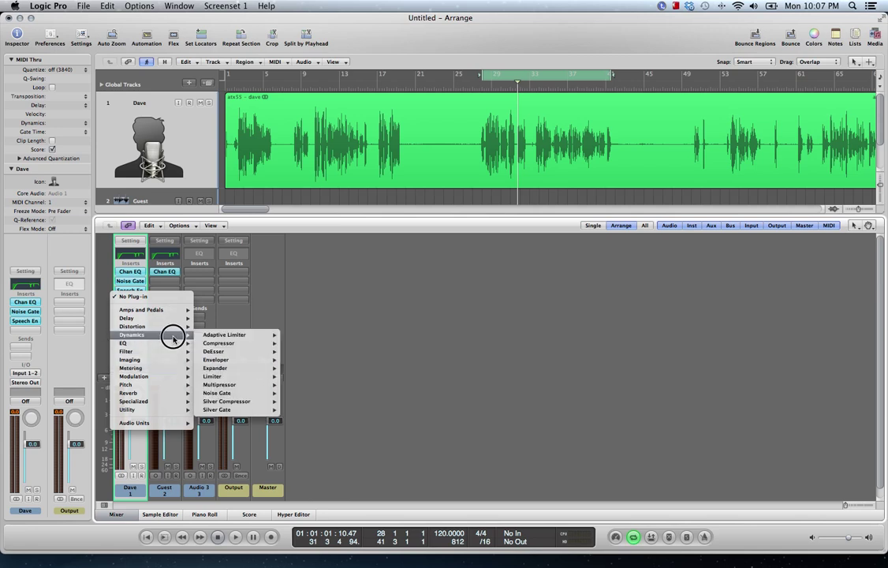
click(228, 345)
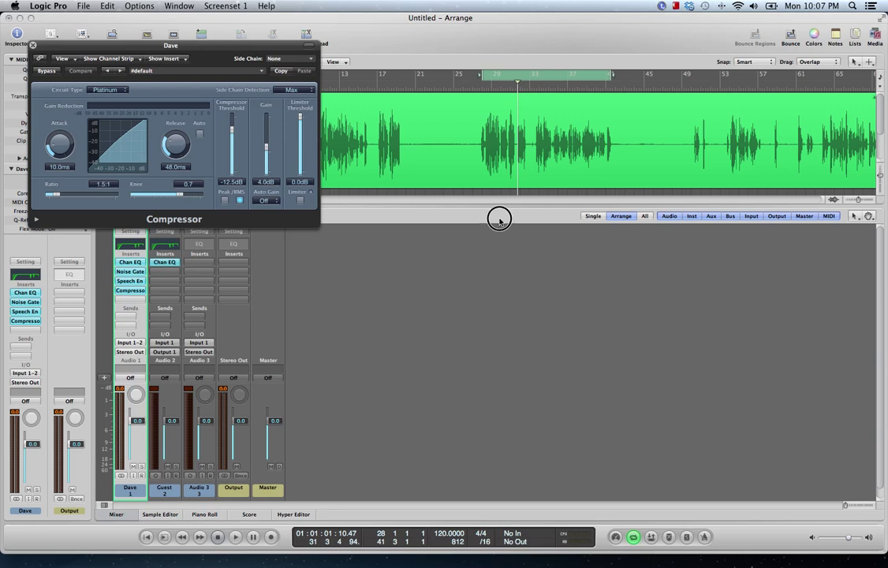
drag(231, 40, 539, 246)
Set the Compressor's ratio to 4.1:1, attack to 5.0 ms, threshold to -9.5 dB, gain to 5.5 dB, release to 29.0 ms and knee to 0.8
drag(364, 400, 386, 402)
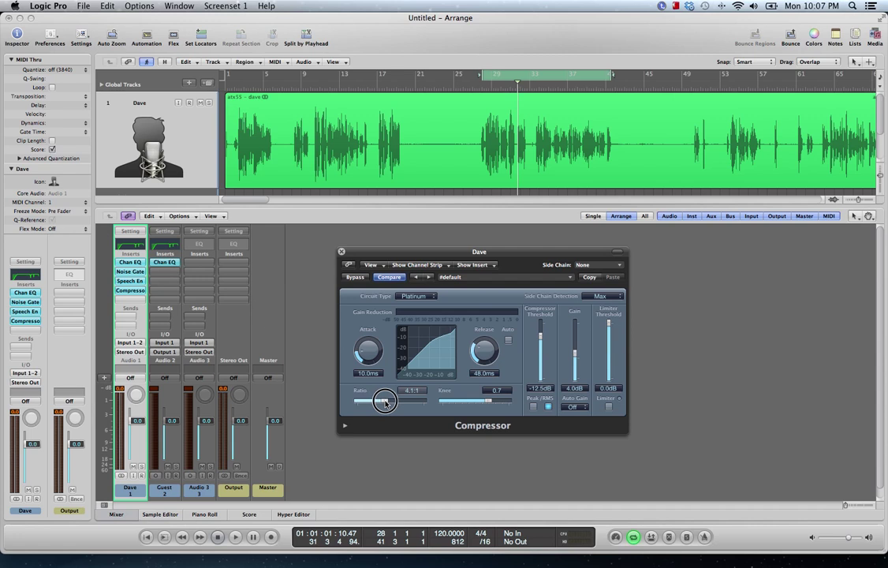
drag(369, 348, 373, 361)
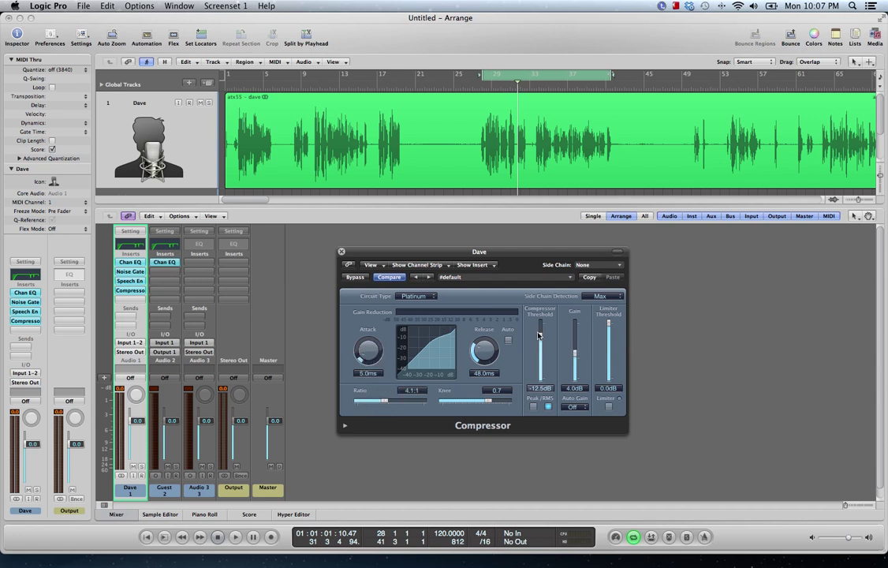
drag(540, 334, 574, 358)
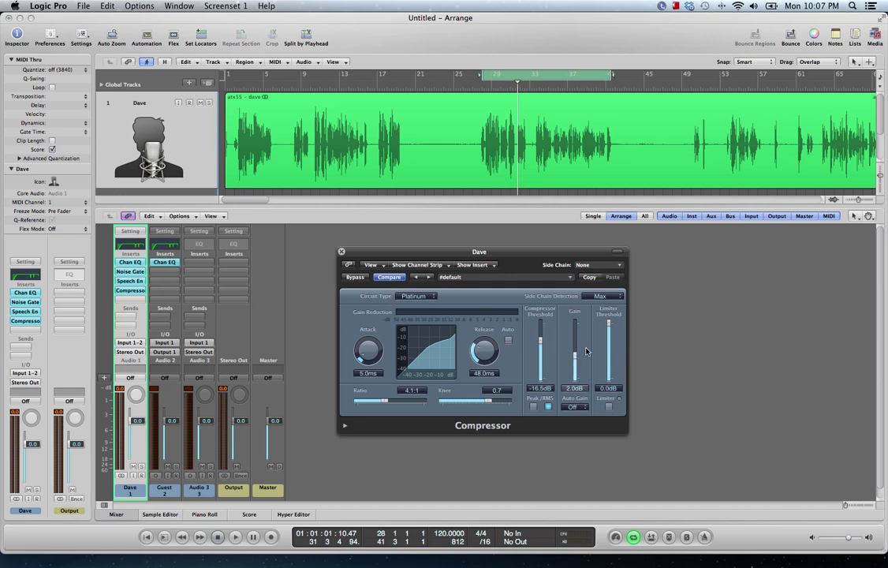
drag(576, 361, 541, 336)
drag(484, 350, 483, 354)
drag(491, 401, 495, 400)
click(507, 274)
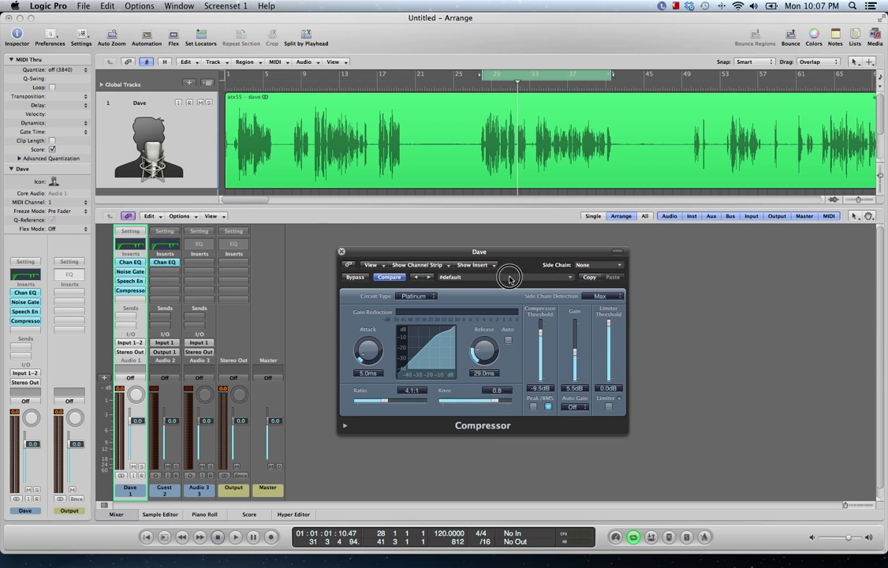
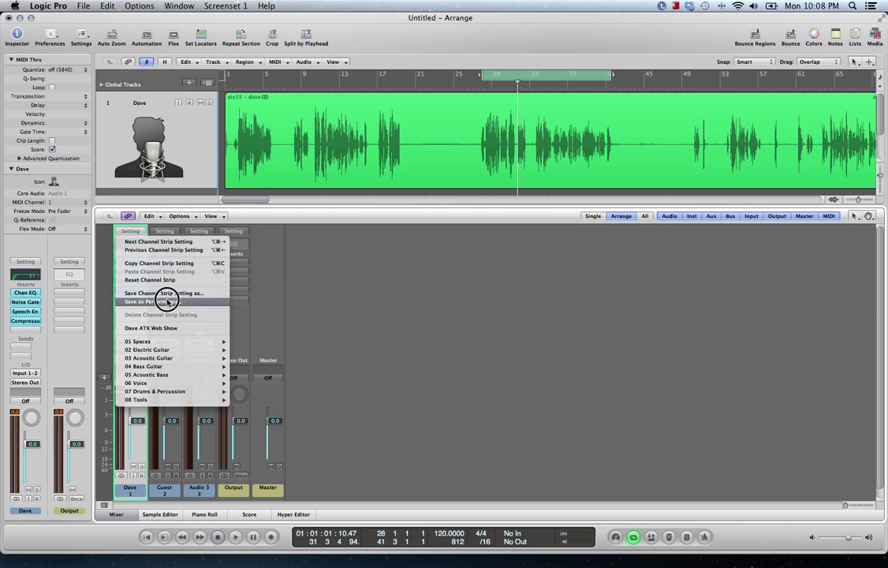
Save the host track's channel strip setting in the Track folder under the host's first name followed by ATX Web Show
click(136, 293)
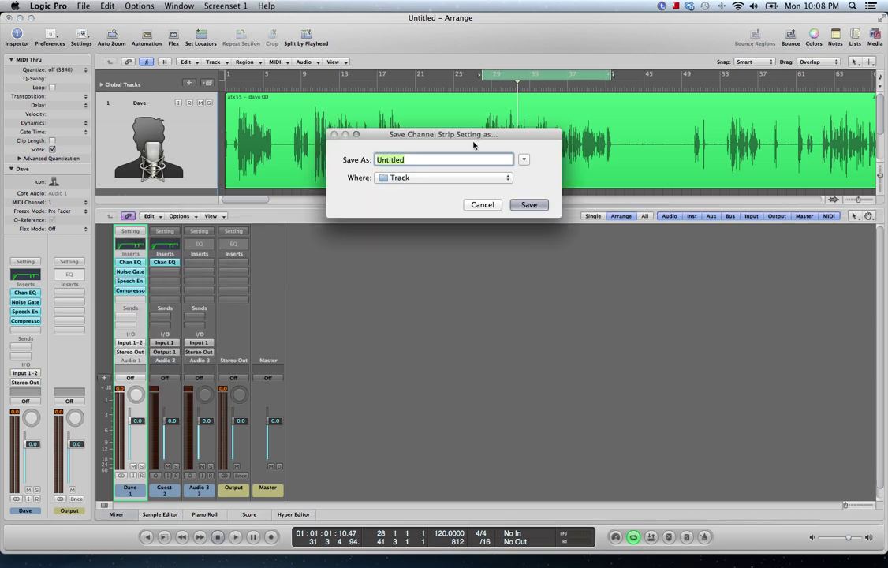
text(Dave S)
key(BackSpace)
text(ATX WEB)
key(BackSpace)
key(BackSpace)
text(eb Show)
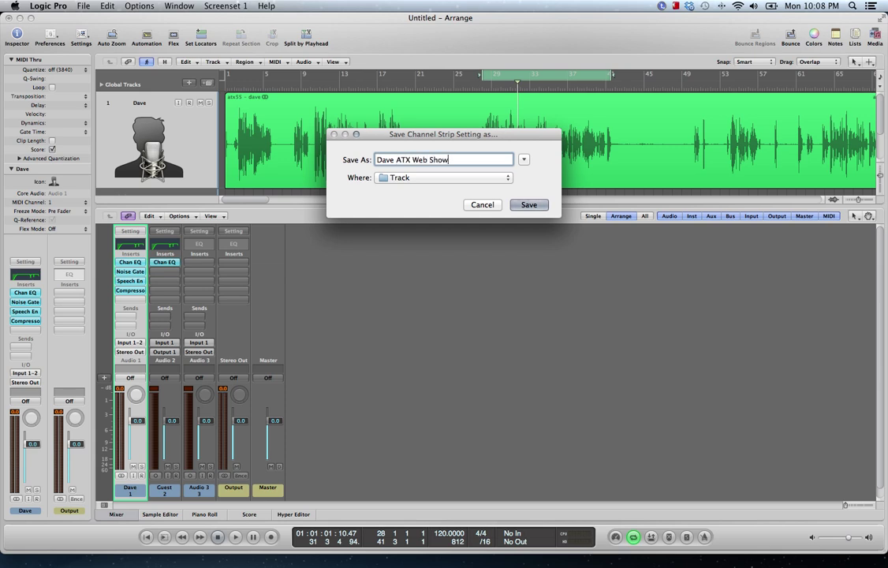
click(540, 209)
click(521, 206)
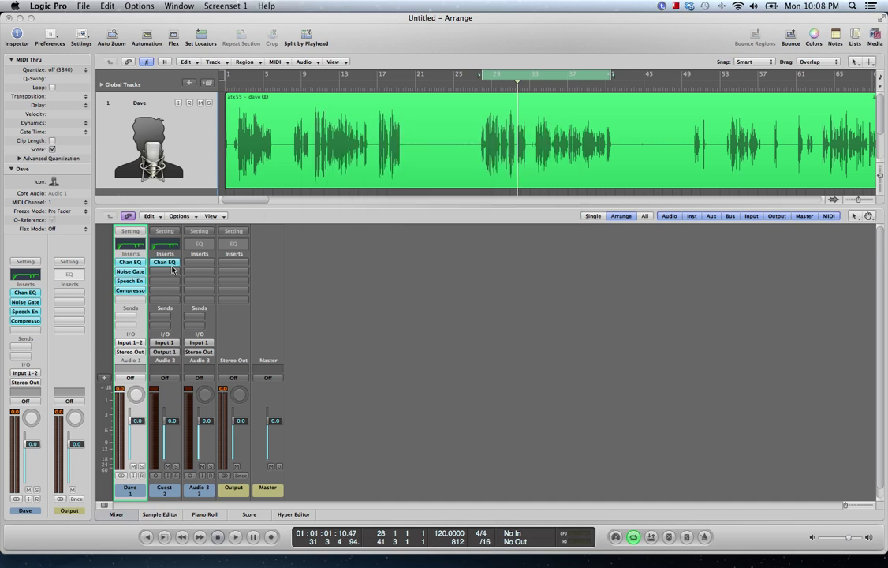
Try the saved ATX Web Show channel strip setting on the Guest track and reset the Guest channel strip
click(170, 232)
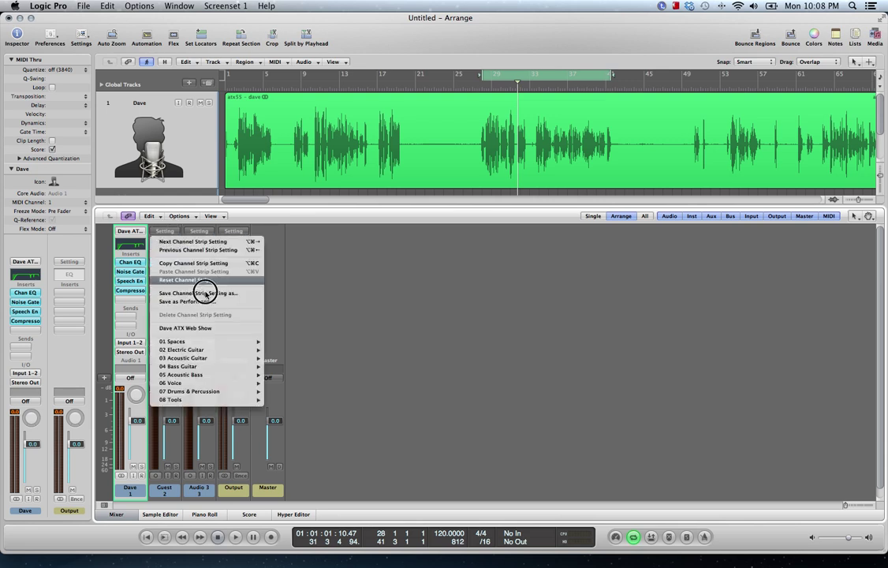
click(190, 330)
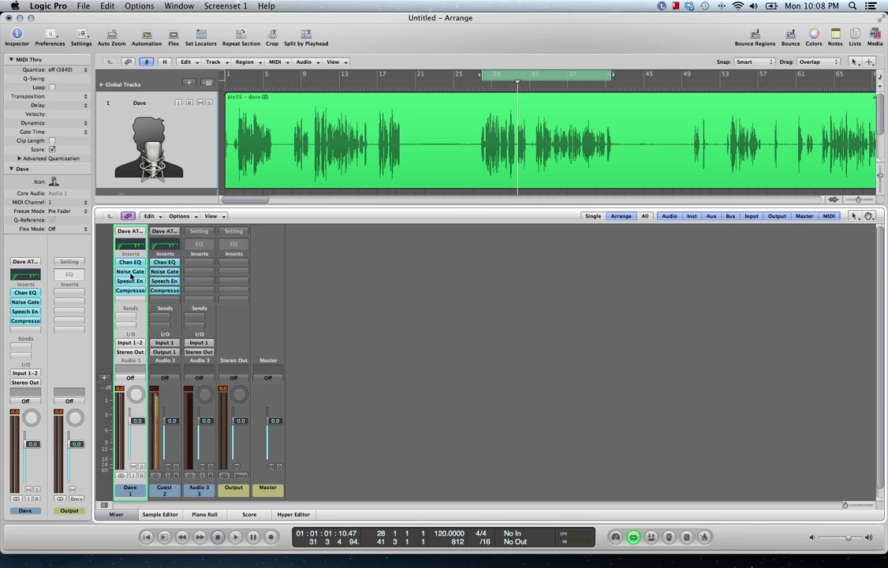
click(168, 232)
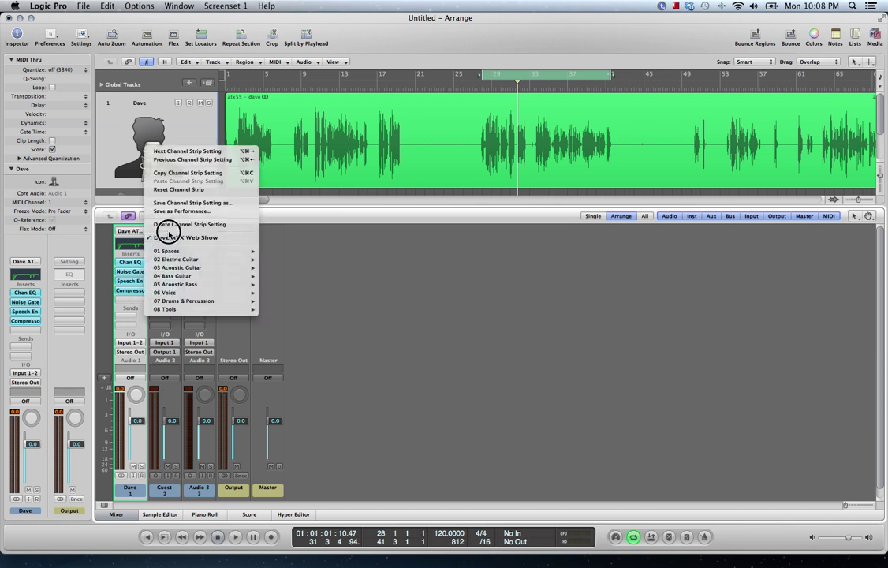
click(199, 190)
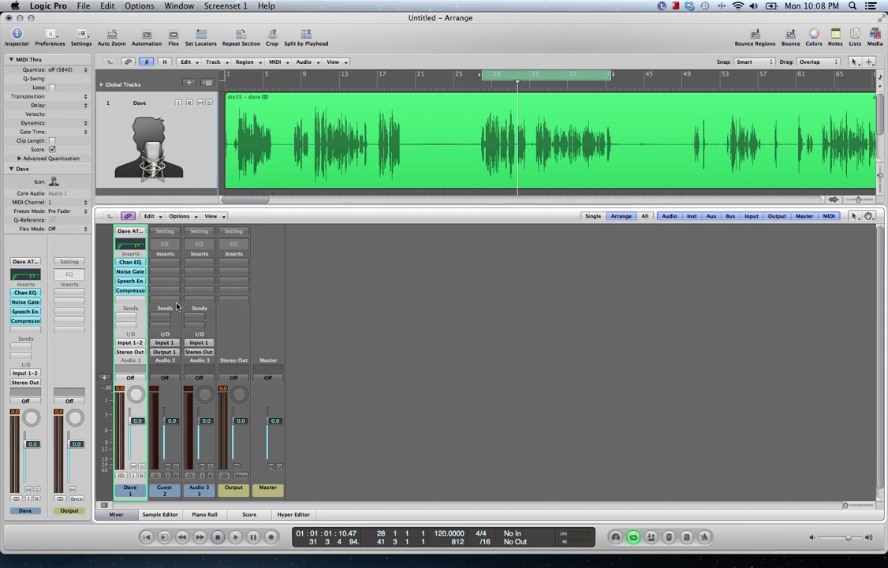
click(83, 6)
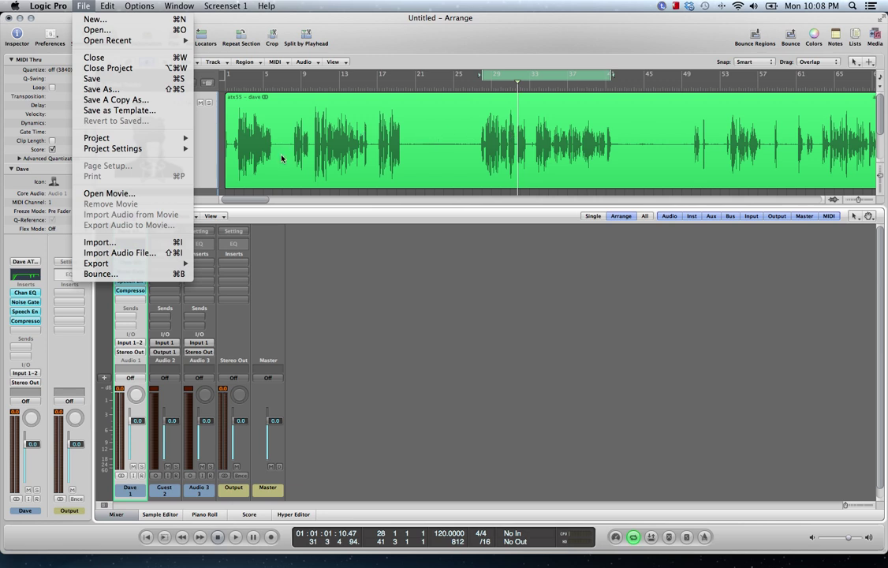
click(144, 112)
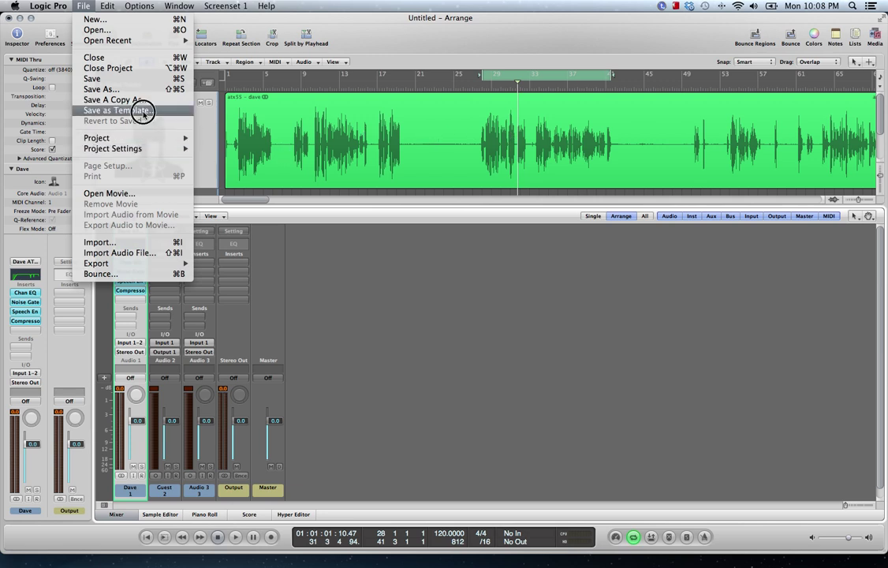
click(361, 144)
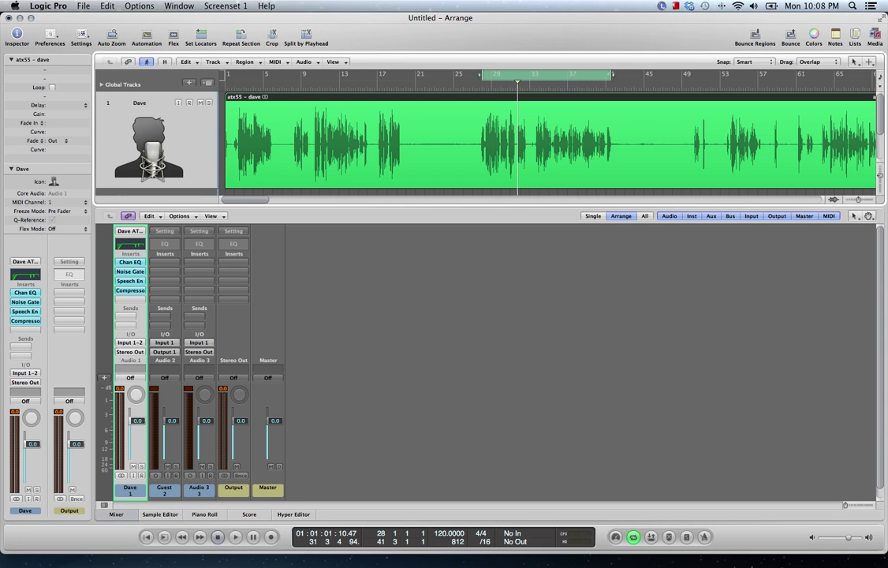
click(874, 35)
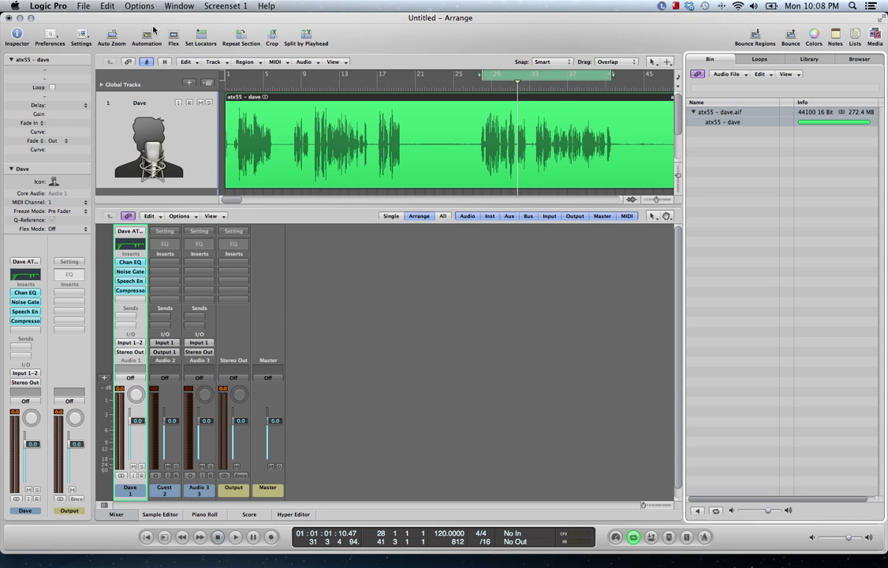
click(874, 35)
Save the project as a template named ATX Web Show in Project Templates, replacing the existing one
click(83, 6)
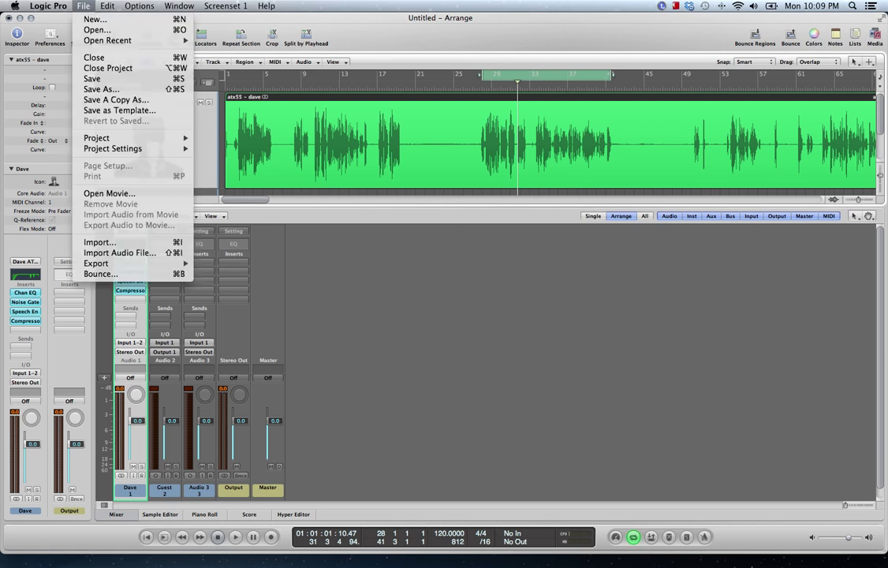
click(116, 111)
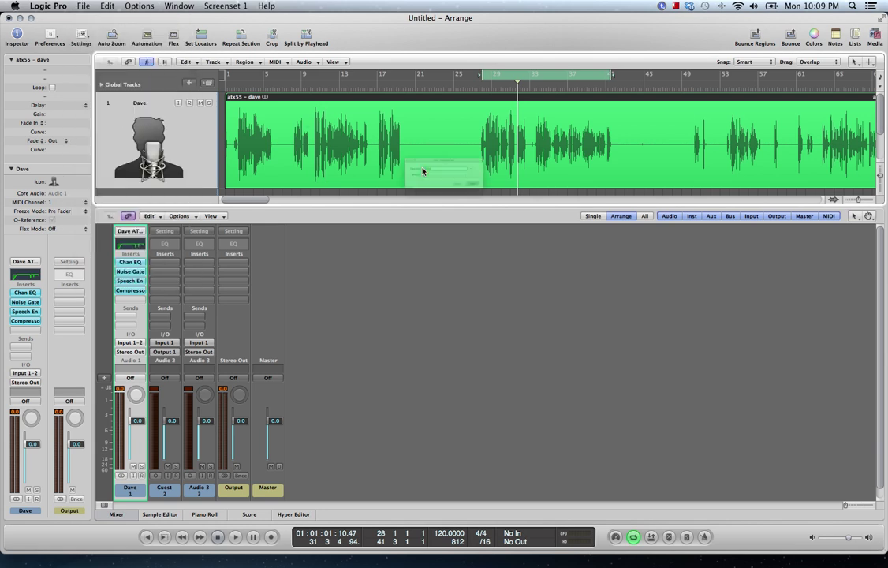
text(A)
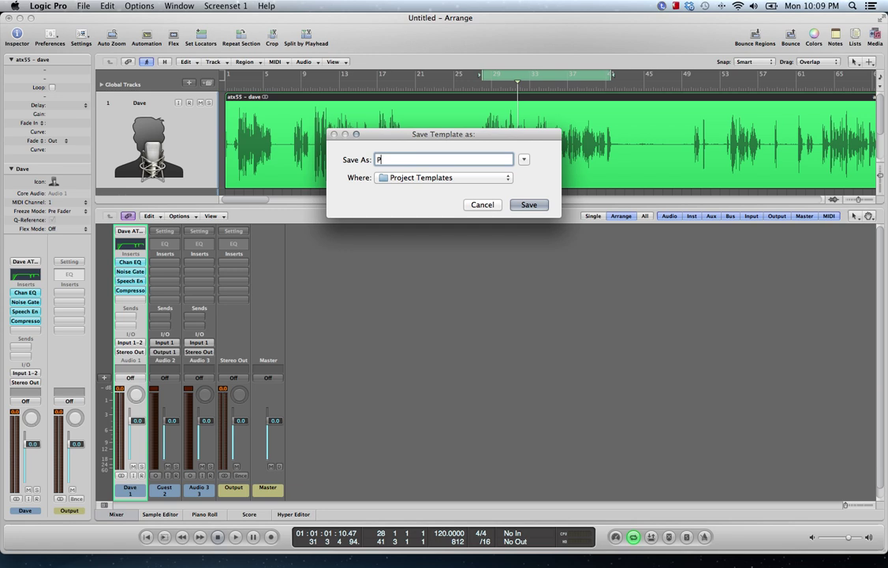
text(TX Web Show)
click(529, 206)
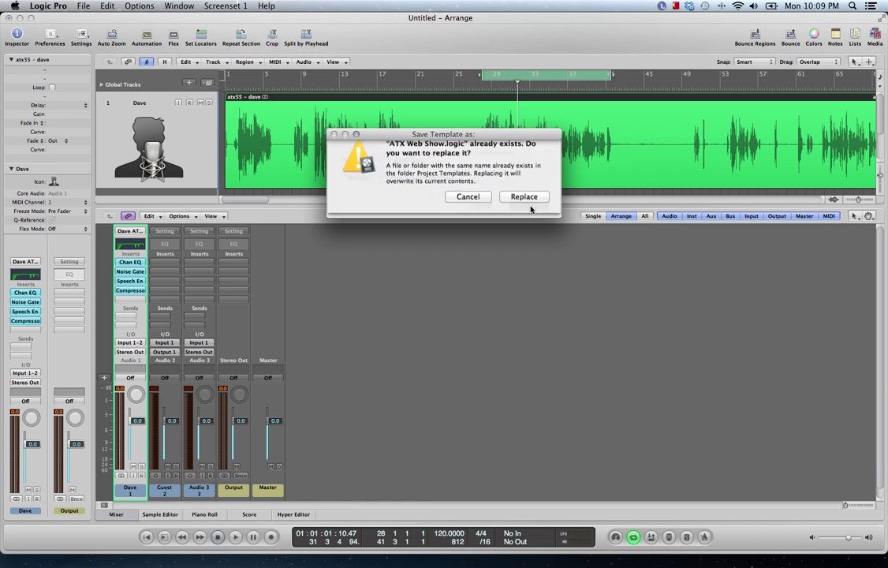
click(516, 207)
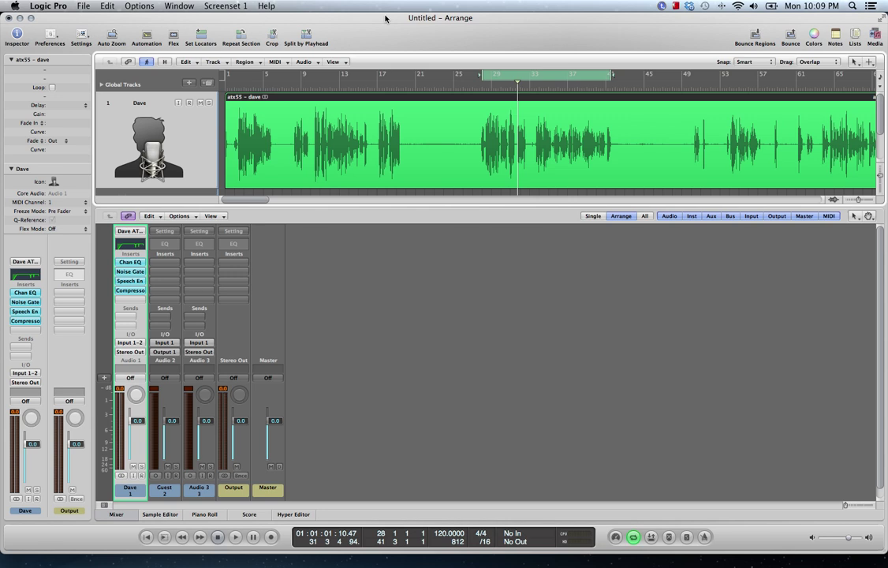
Close the project without saving and start a new one from the ATX Web Show template, skipping the initial save
key(super+w)
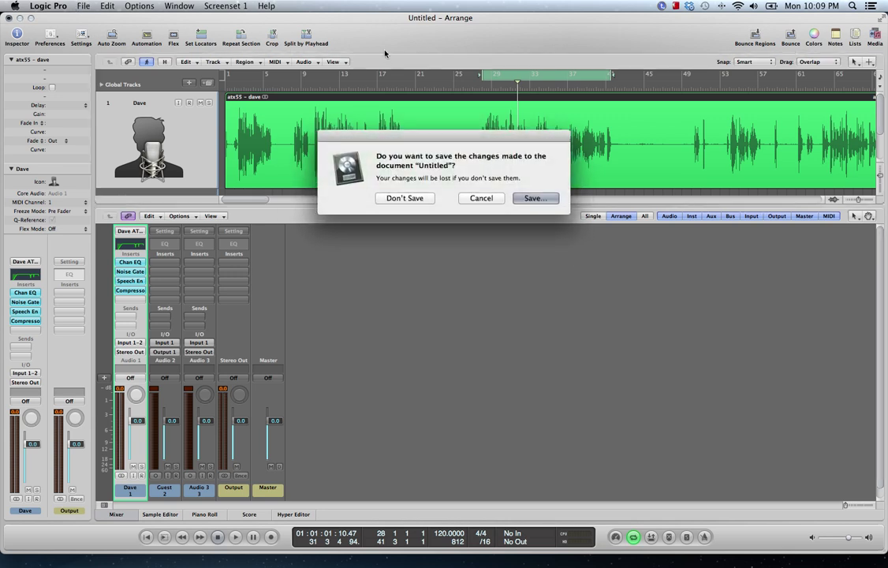
click(407, 201)
click(48, 6)
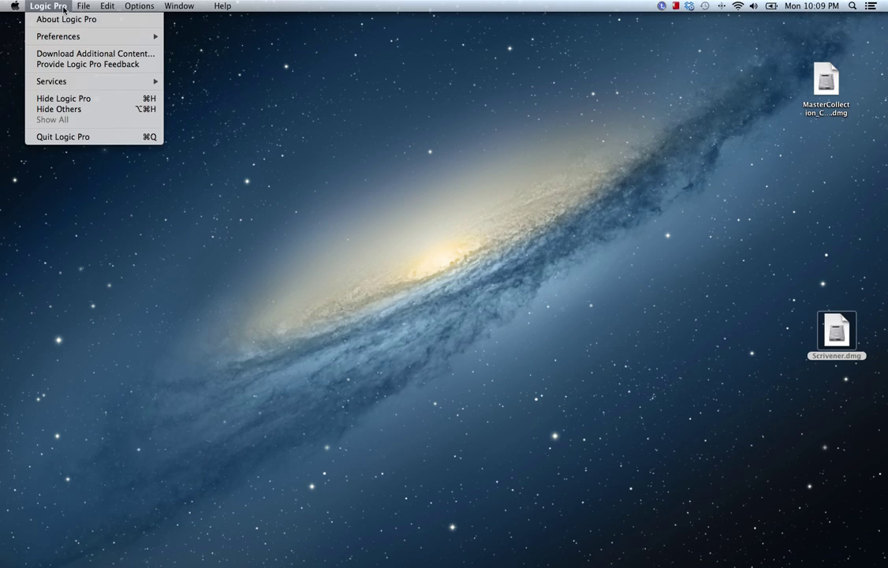
click(86, 20)
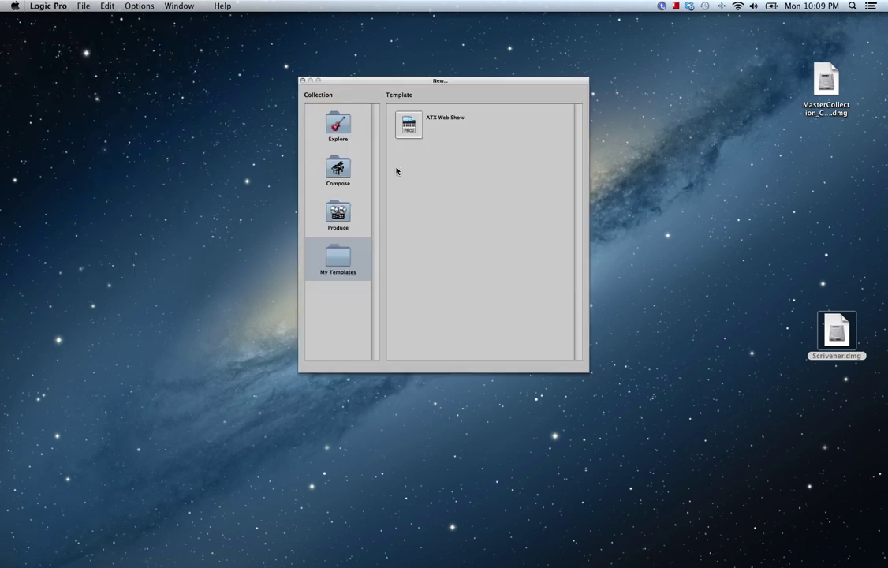
click(409, 125)
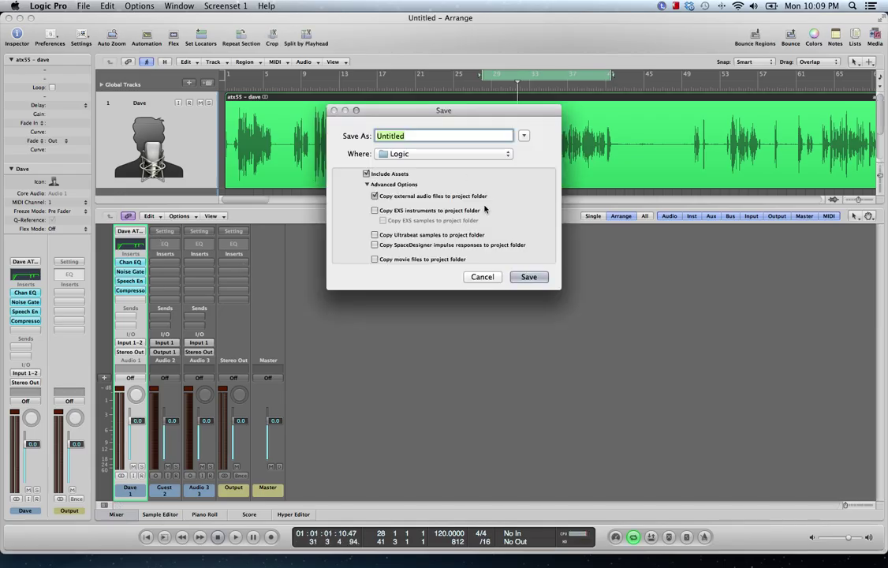
click(481, 276)
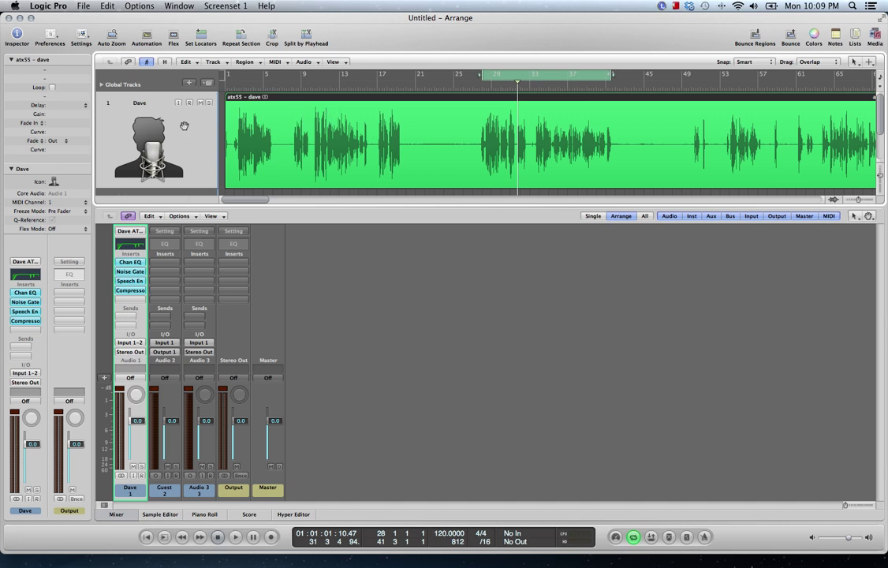
Reduce the host track's height to fit all three tracks in the arrangement and move the playhead to about bar 88
scroll(184, 127, down, 3)
scroll(183, 126, up, 3)
scroll(615, 138, right, 4)
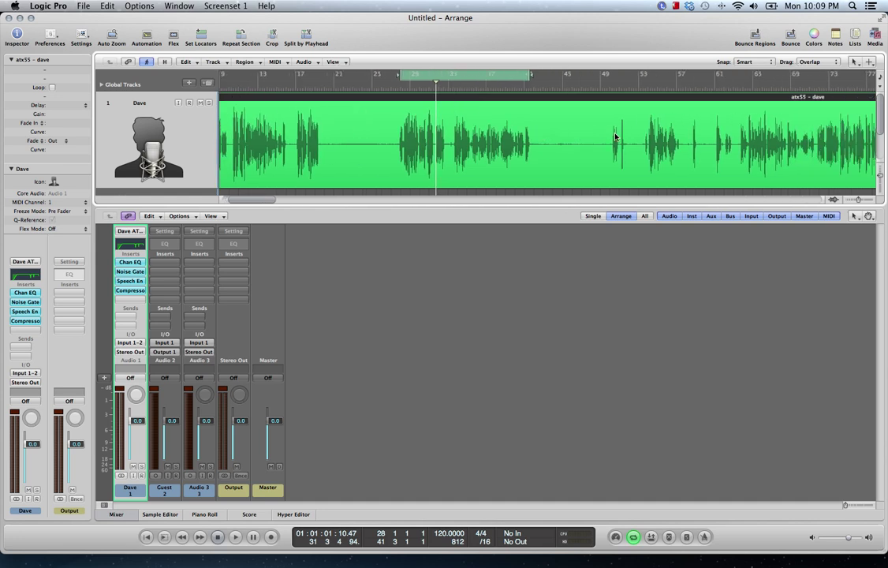
scroll(587, 132, up, 4)
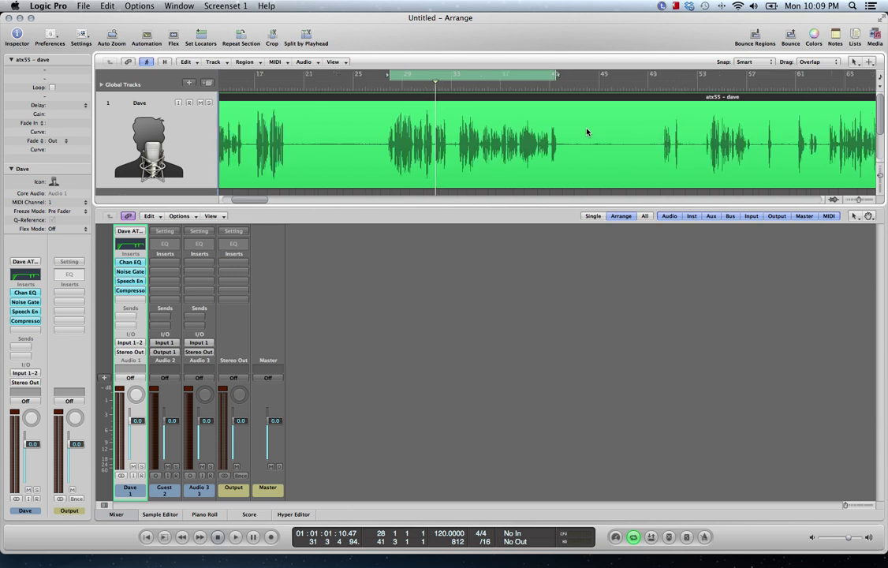
scroll(586, 132, down, 6)
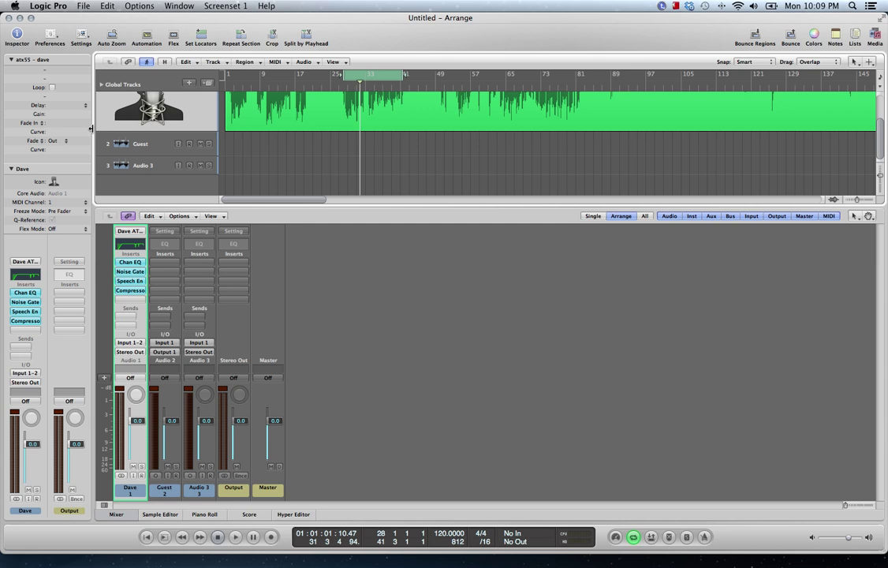
drag(101, 133, 286, 142)
scroll(286, 142, left, 1)
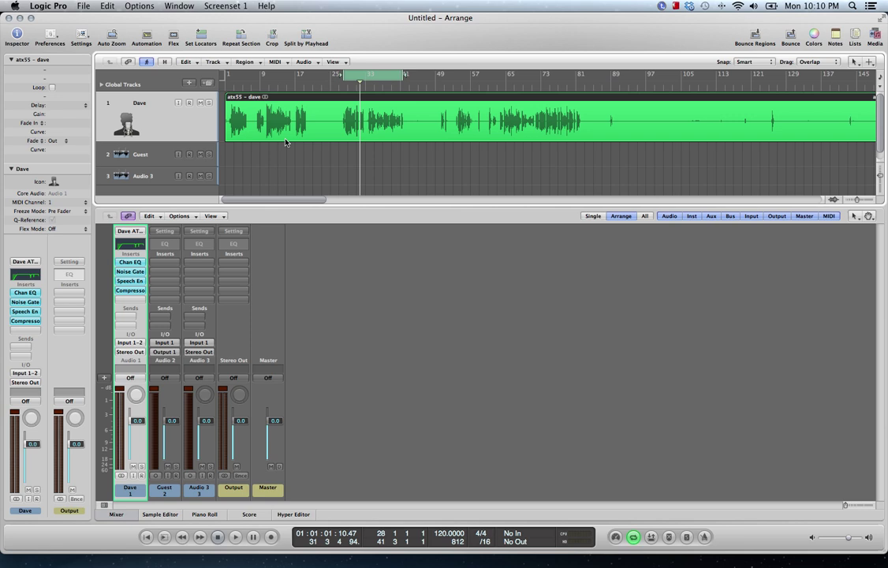
click(609, 77)
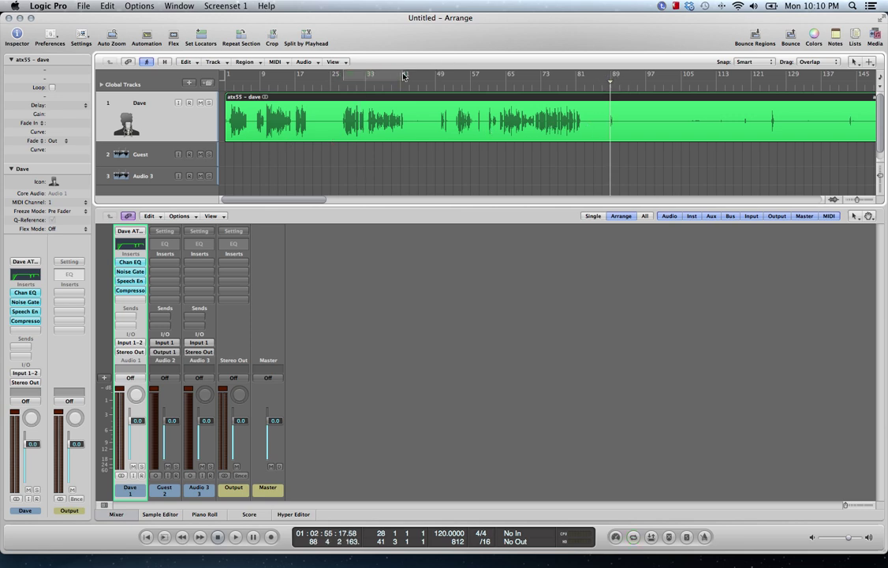
Play the host track from about bar 88, and place the playhead just before the short sounds near bar 89
key(space)
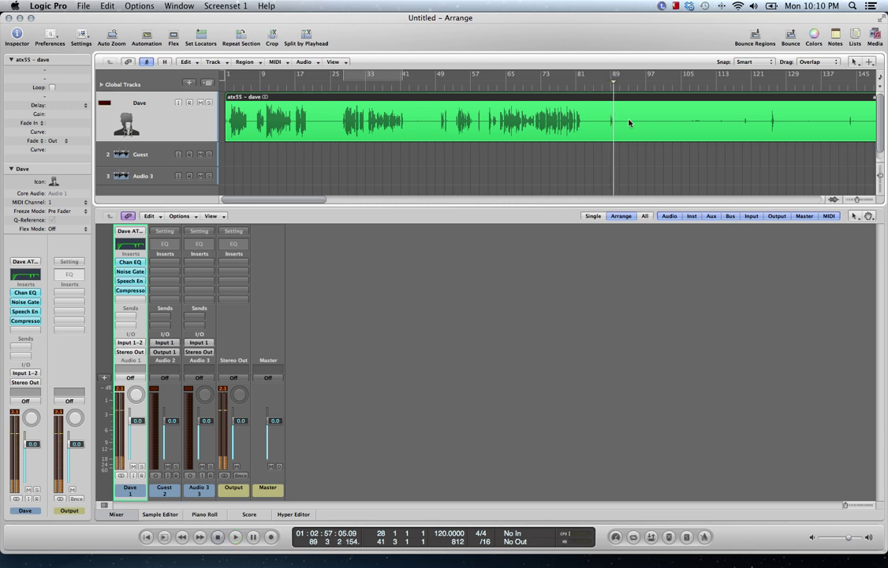
key(super+Right)
key(super+Right)
key(super+Right)
key(super+Right)
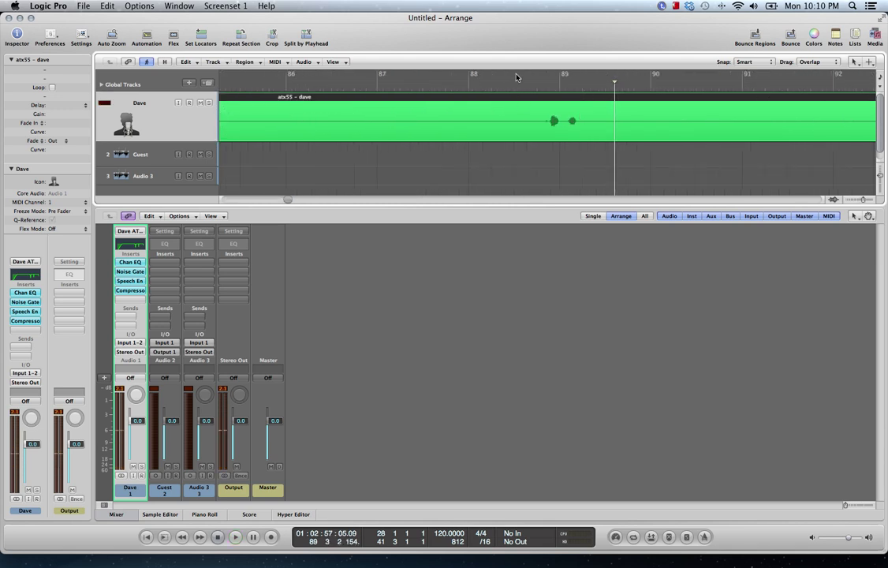
click(536, 85)
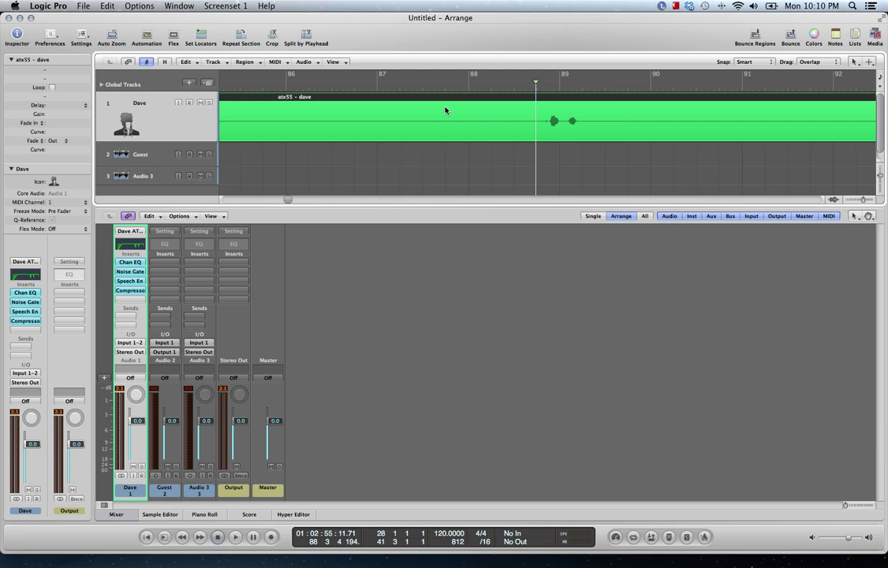
Paste a copy of the host recording at the playhead and move it to the Guest track, and paste another copy on the host track
click(418, 156)
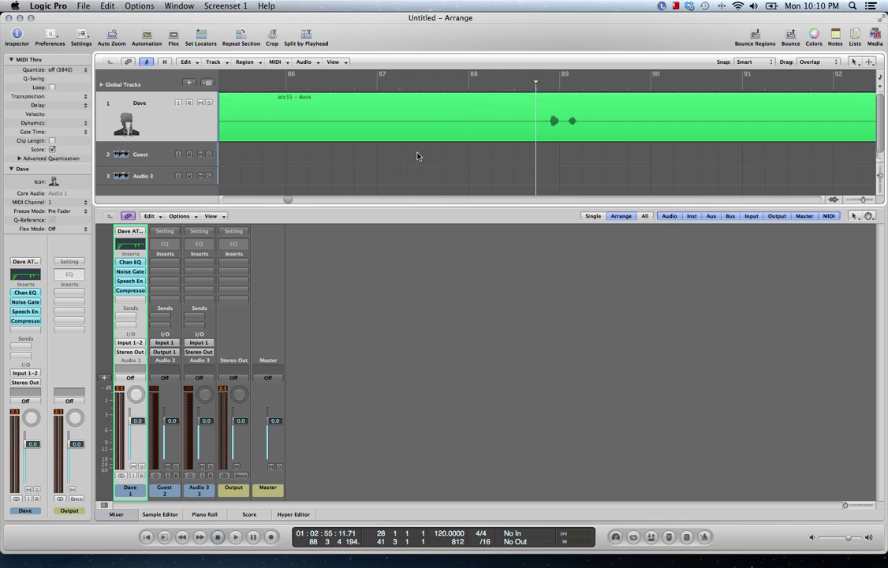
key(super+a)
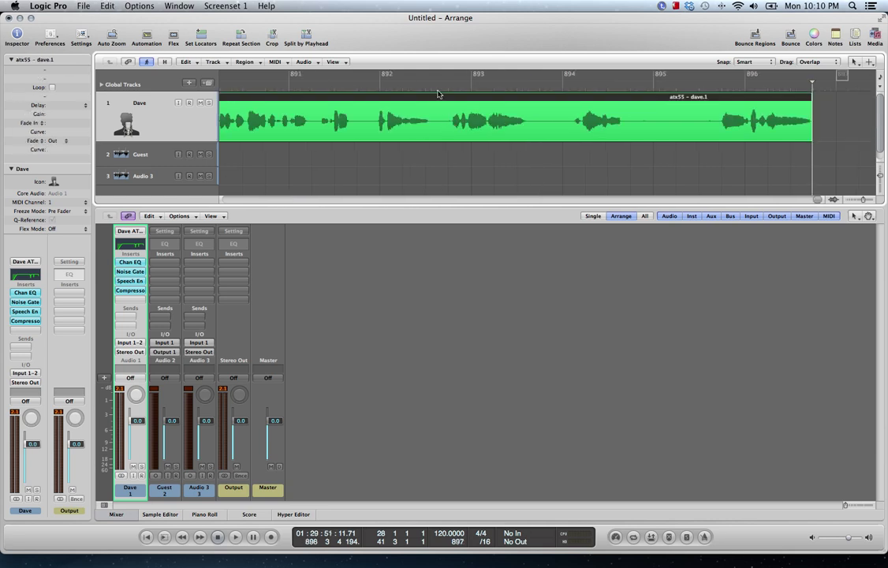
drag(436, 100, 438, 153)
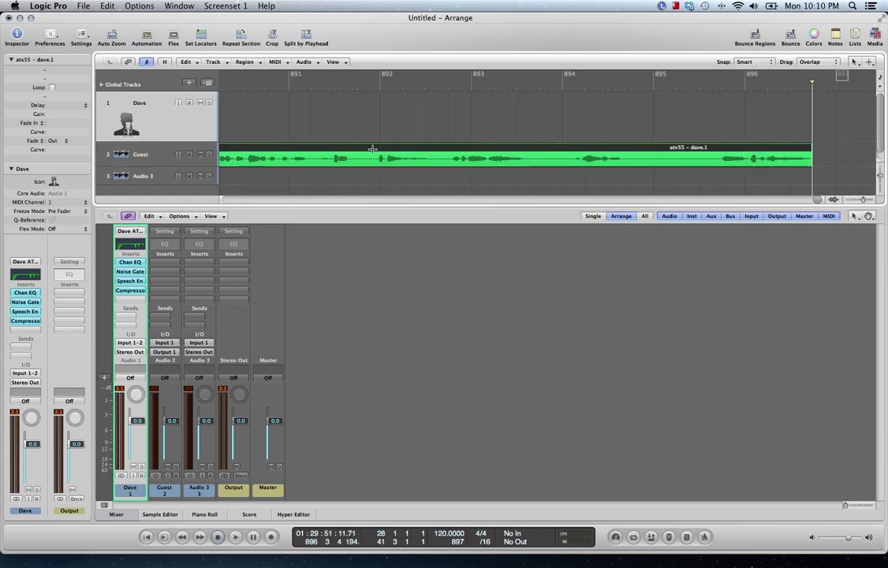
click(345, 105)
key(super+z)
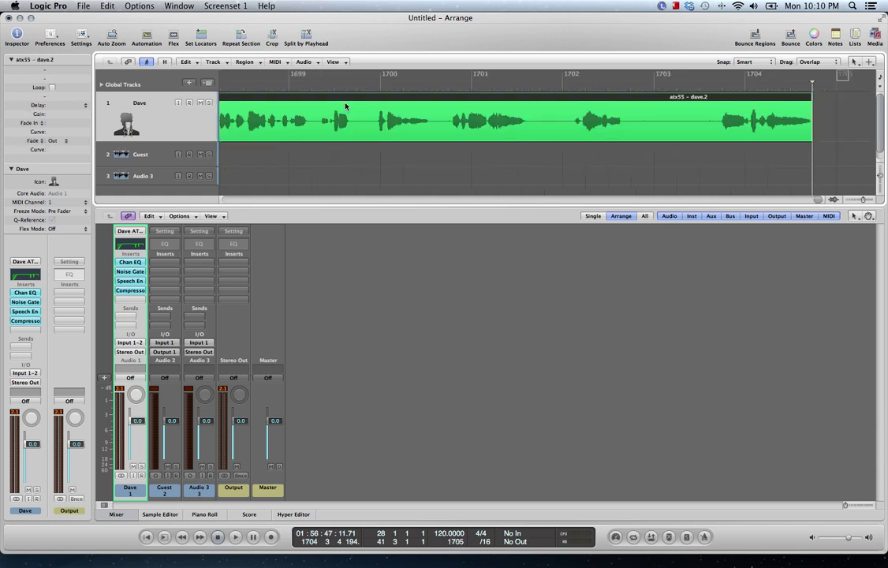
Split the last host region partway through bar 1686 with the Scissors tool and return to the Pointer tool
scroll(344, 105, left, 5)
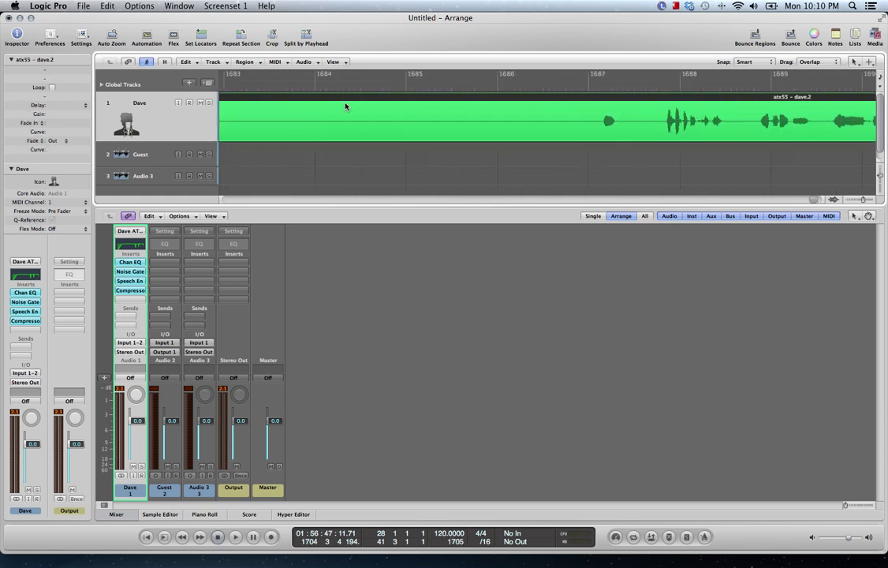
scroll(345, 106, left, 2)
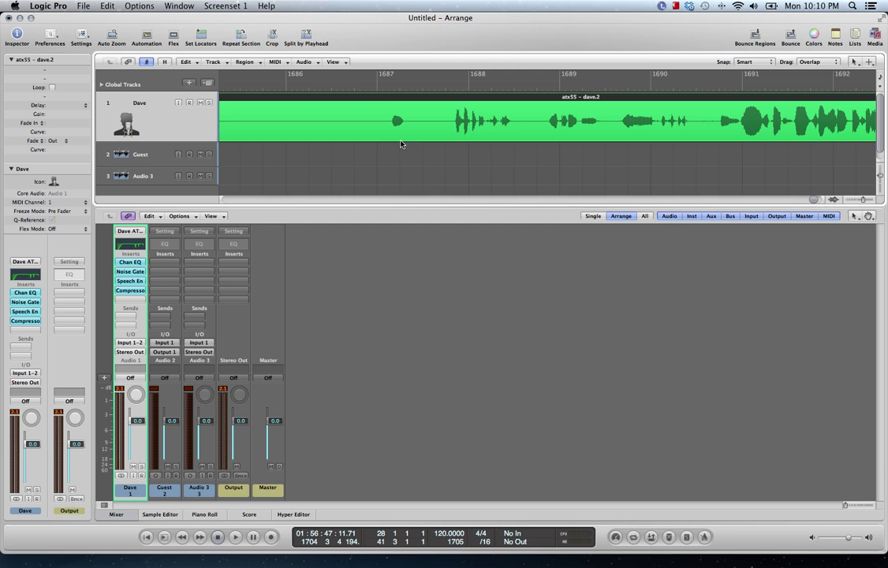
key(Escape)
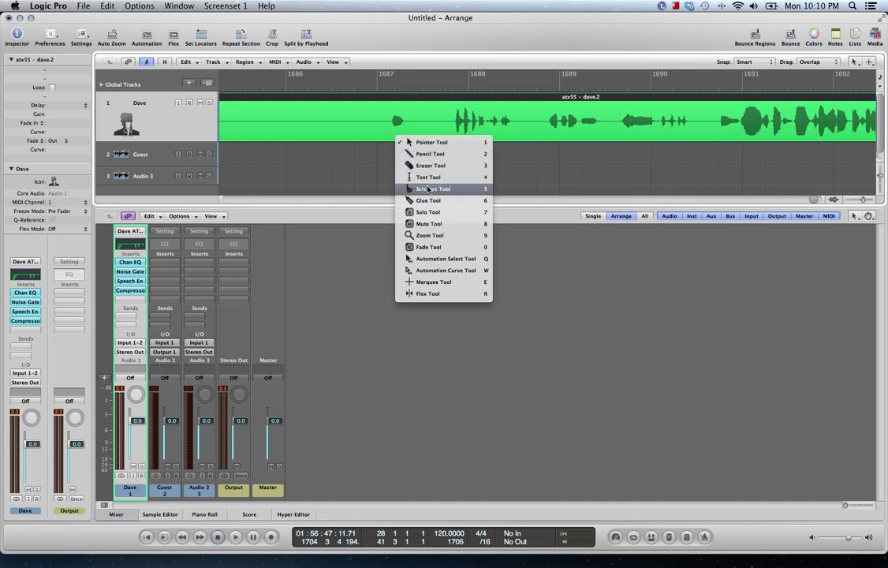
click(431, 142)
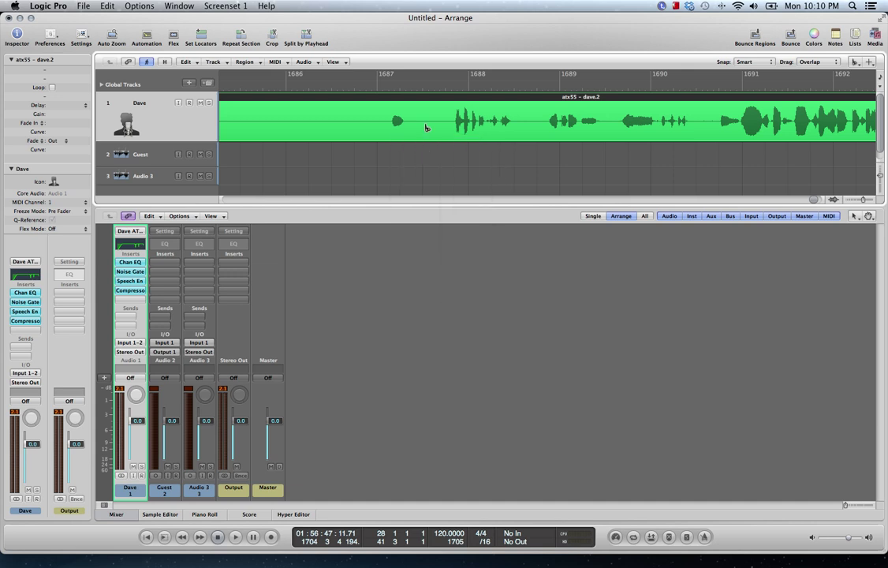
click(327, 121)
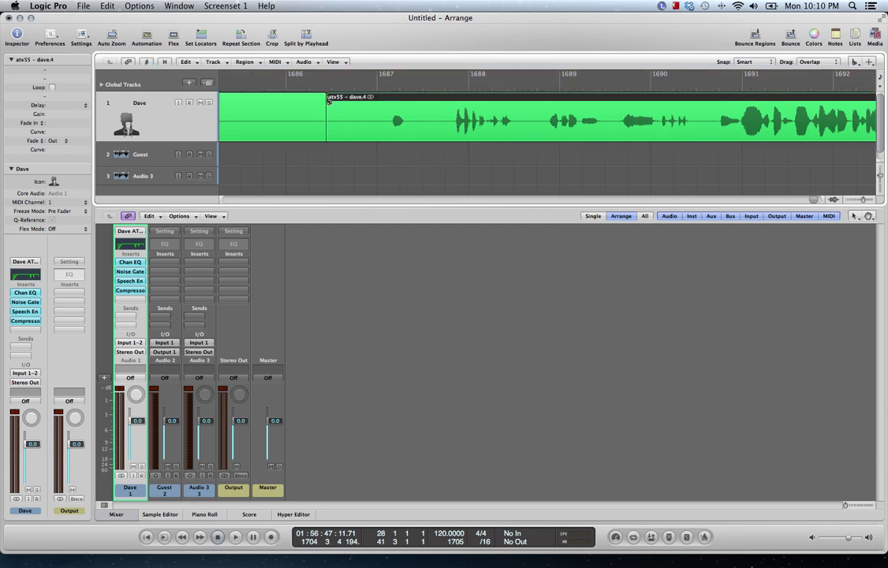
click(297, 113)
key(Escape)
click(315, 133)
key(super+z)
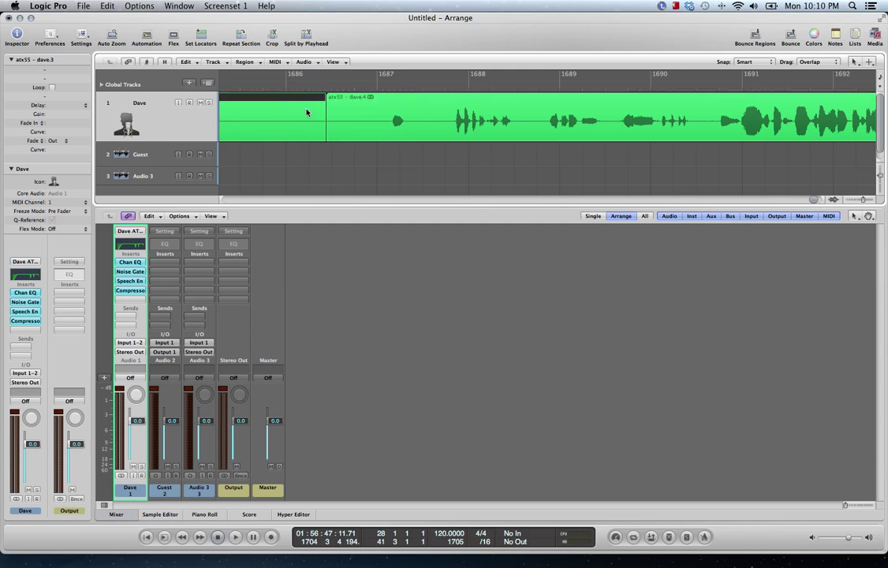
Delete the short sound just after bar 1687 from the host track and move the following region earlier to close the gap
click(369, 101)
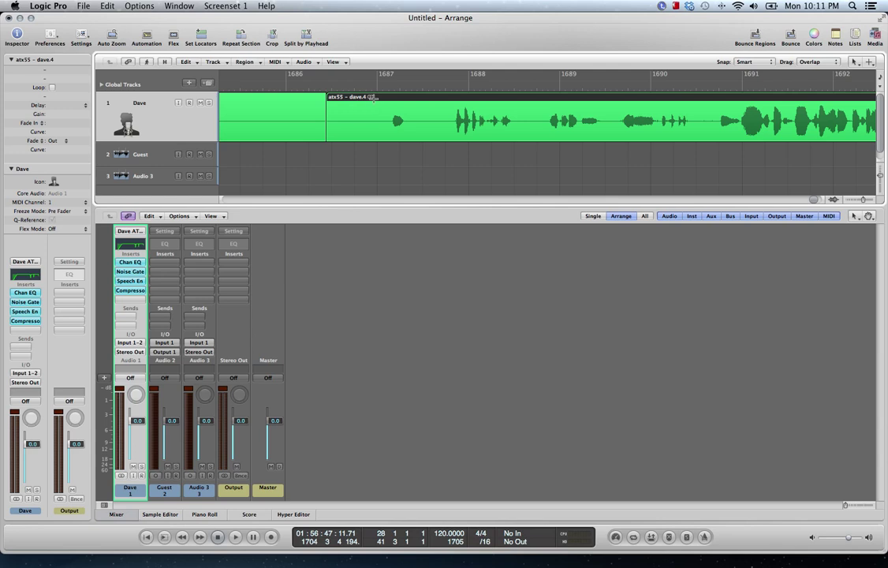
drag(370, 95, 417, 187)
key(Delete)
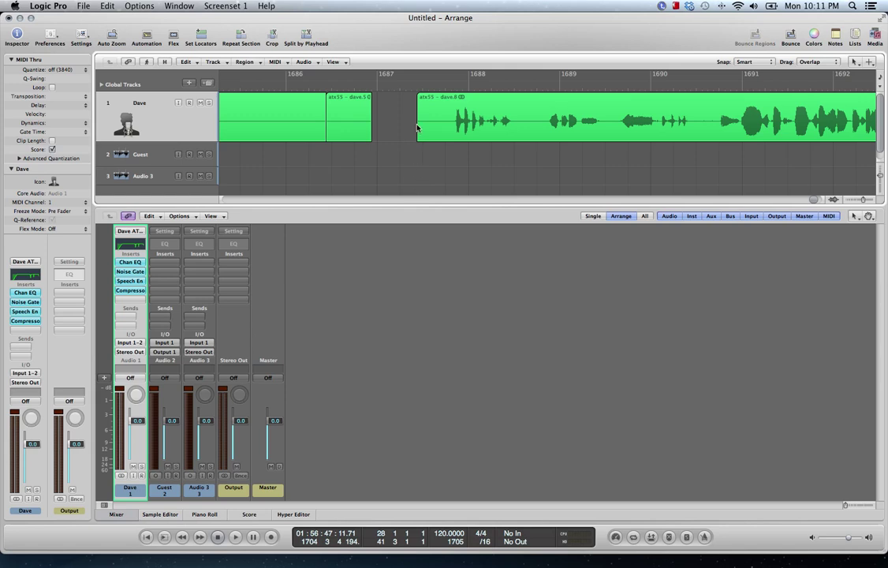
drag(407, 109, 435, 183)
drag(471, 100, 430, 98)
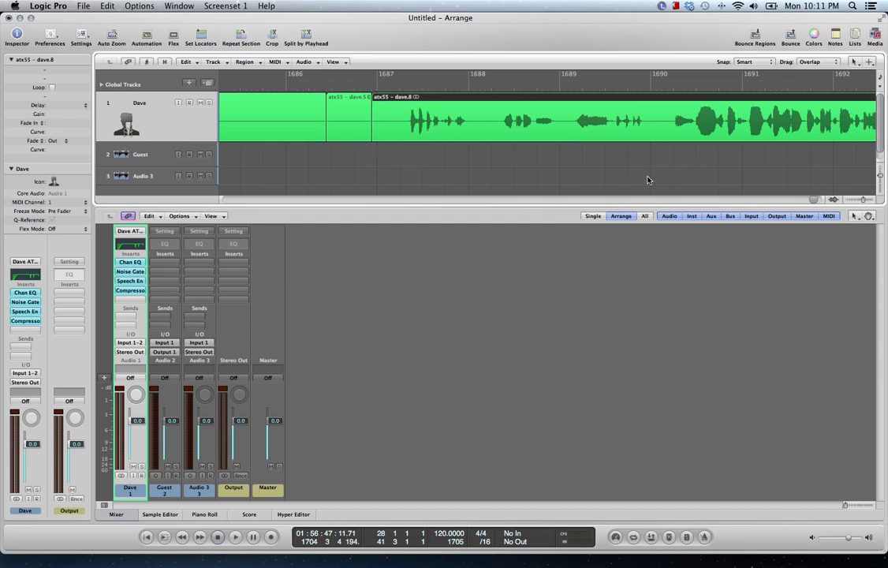
Delete the short silent host piece before bar 1687 and move the following region earlier, almost against the preceding audio
click(358, 107)
key(Delete)
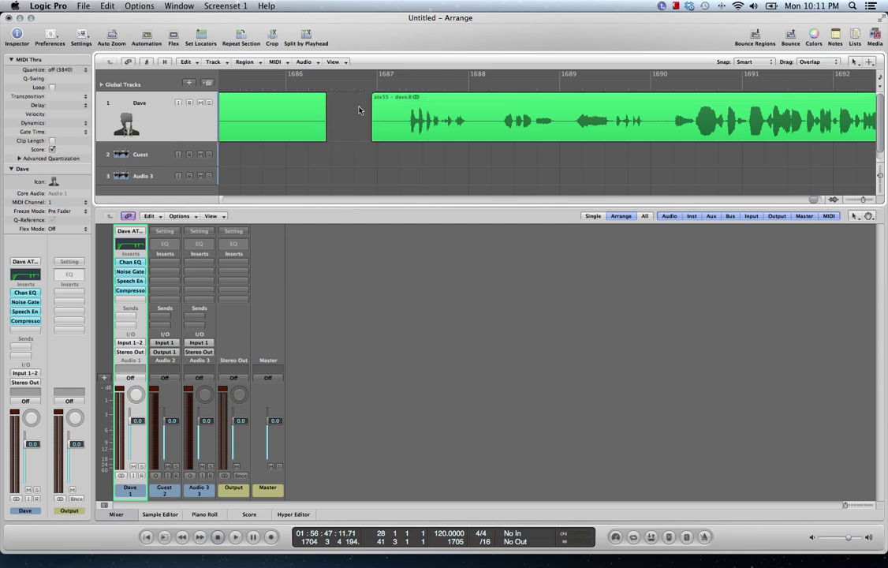
drag(352, 75, 393, 154)
drag(373, 97, 347, 99)
Audition the host edit around bar 1686, stop playback and turn off cycle mode
click(310, 87)
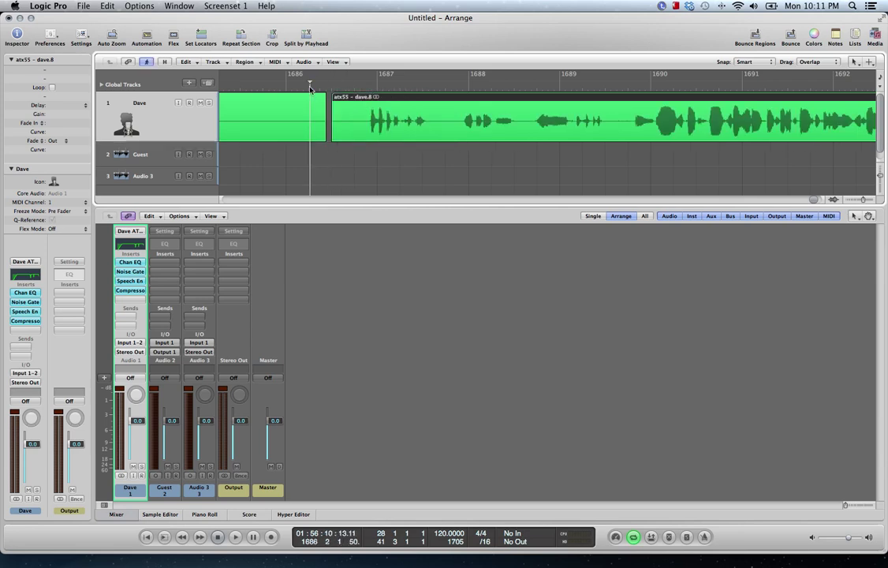
click(280, 87)
click(306, 87)
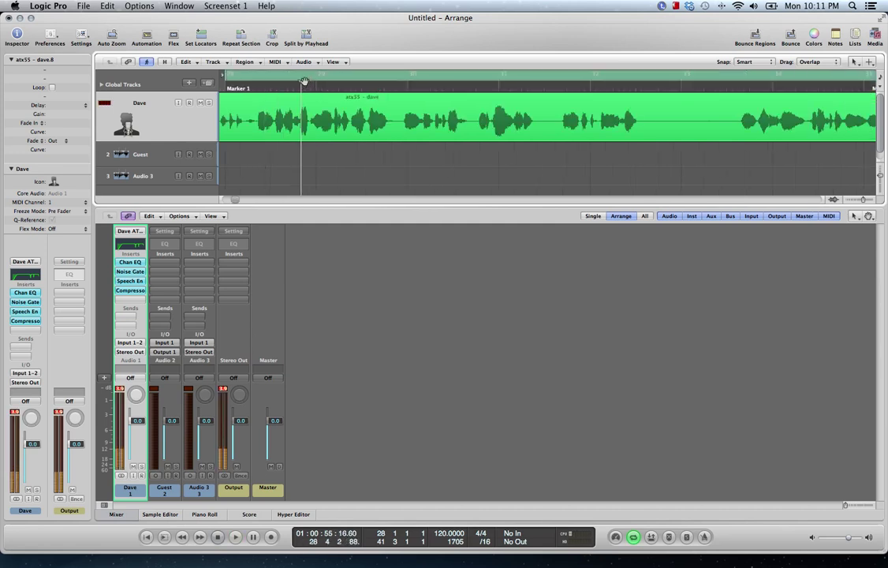
click(268, 74)
Cut about bars 143 to 145 from both the host and Guest tracks and move the following regions earlier to close the gap
scroll(257, 103, left, 3)
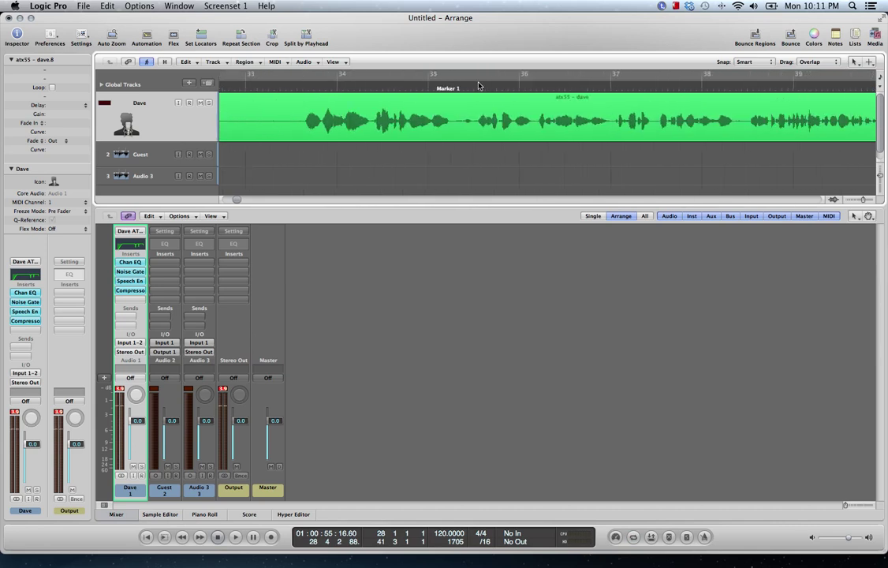
key(super+Left)
scroll(574, 105, right, 10)
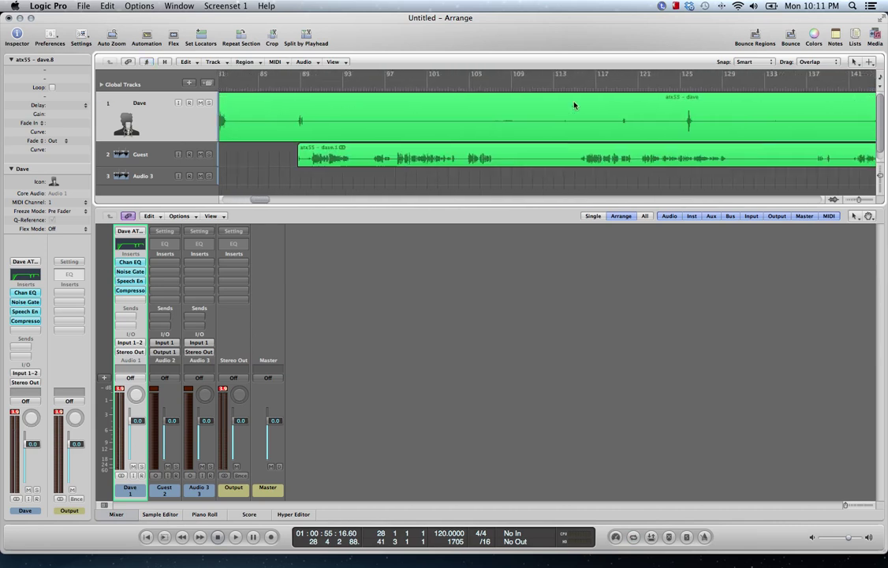
scroll(574, 105, right, 3)
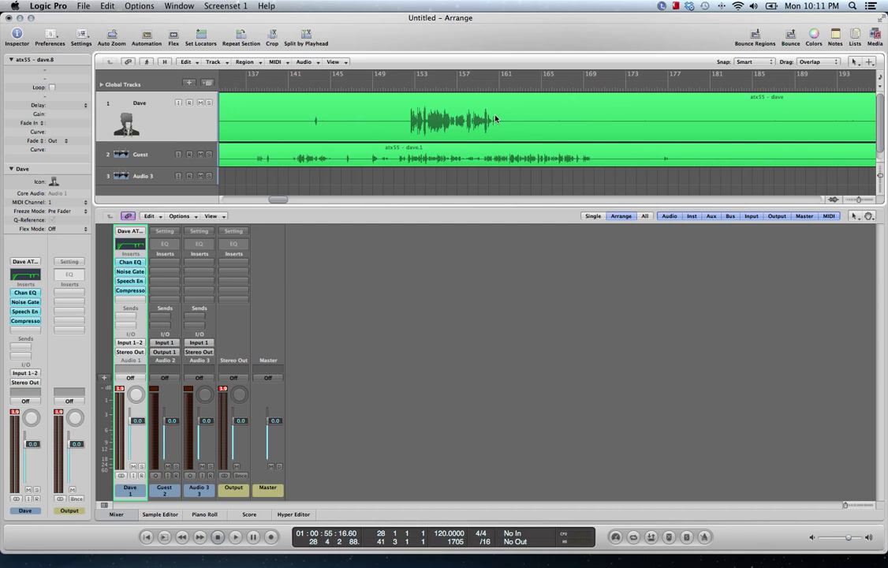
drag(309, 100, 330, 178)
key(Delete)
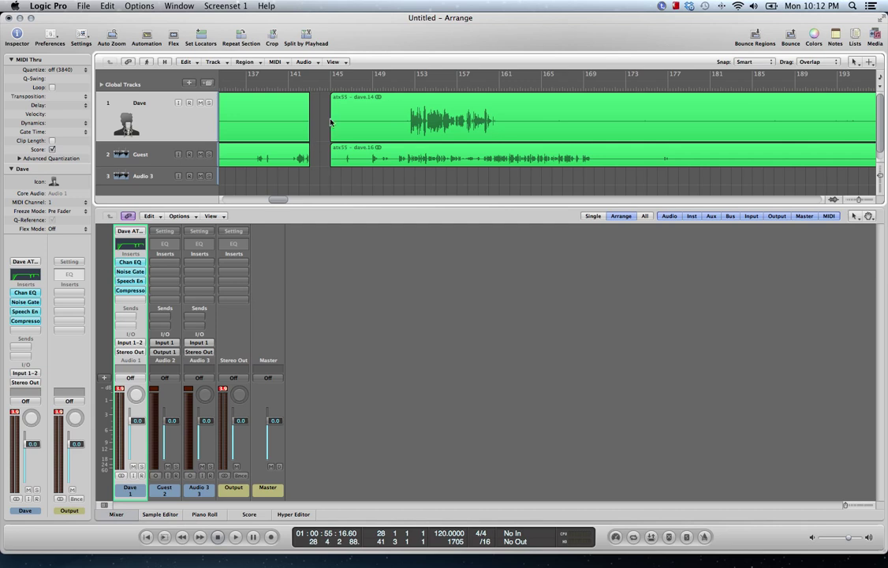
drag(323, 105, 347, 162)
drag(348, 98, 328, 98)
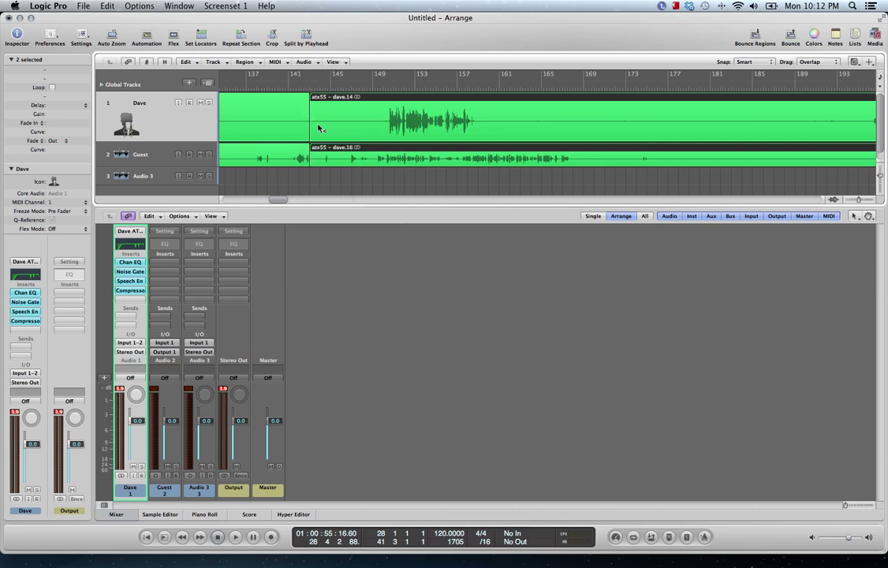
Draw a short crossfade over the host track's cut at about bar 143 with the Fade tool
key(Escape)
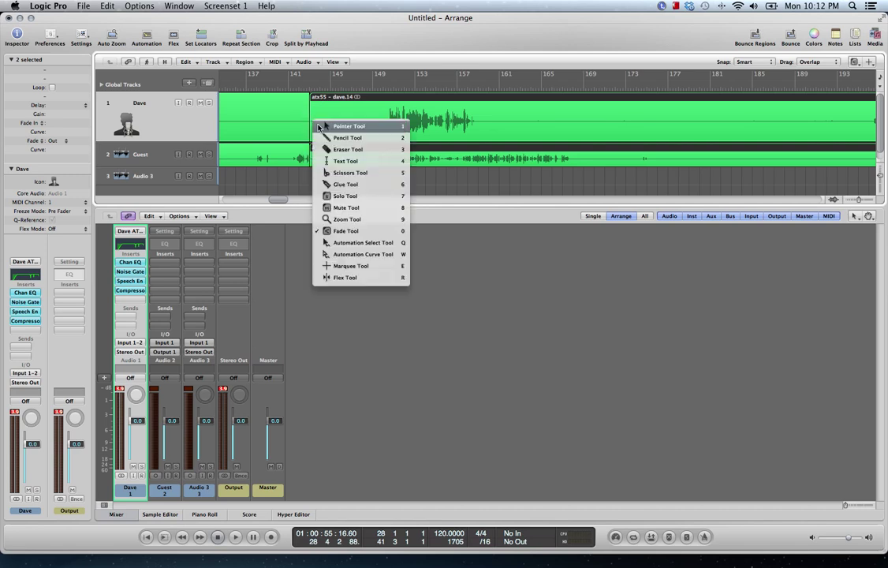
click(379, 232)
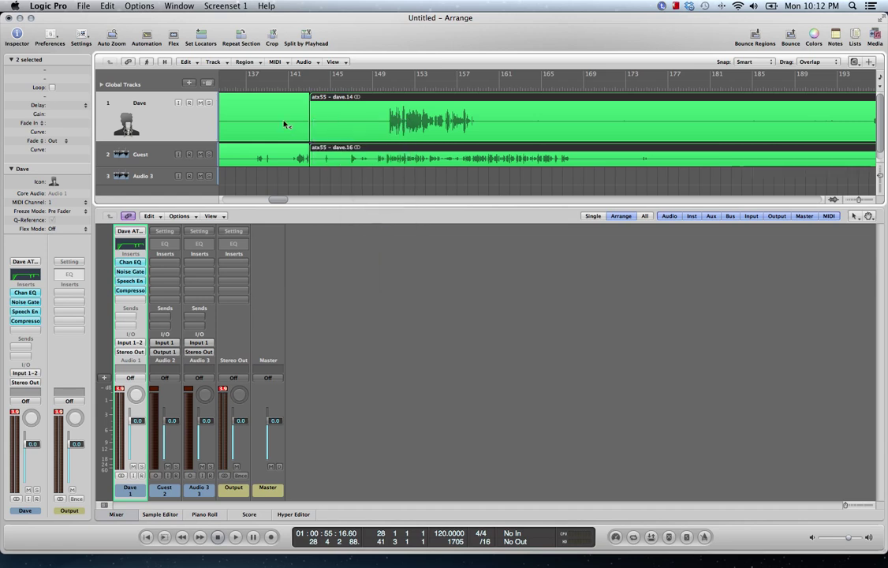
drag(305, 120, 318, 125)
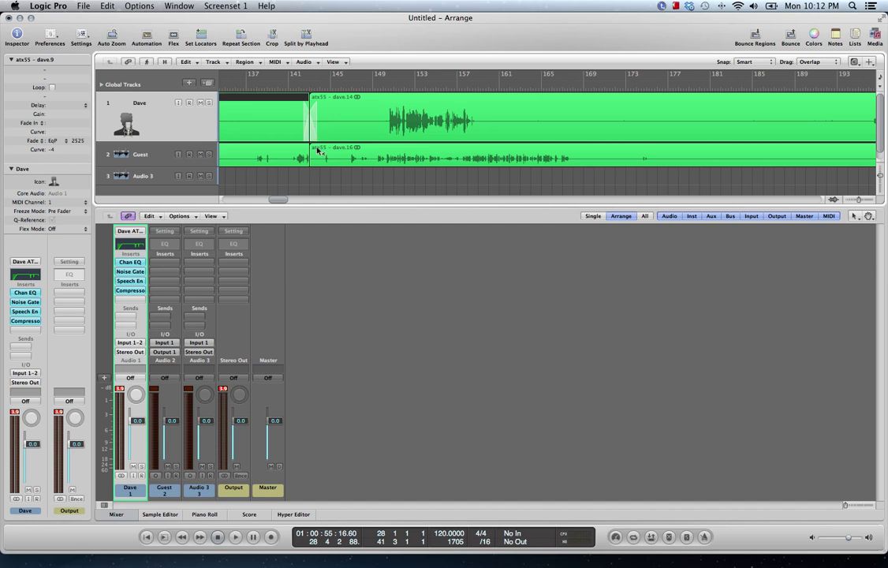
click(310, 154)
shift+click(268, 139)
Draw a fade-out on the host region ending near bar 806 and extend it back to about bar 784, a length of 45124
scroll(514, 123, right, 10)
scroll(512, 124, right, 20)
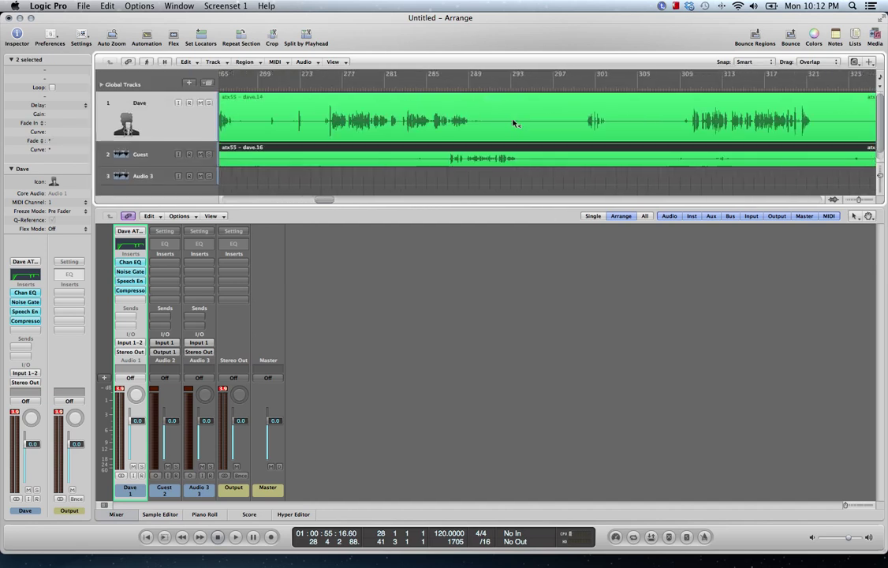
scroll(512, 124, right, 20)
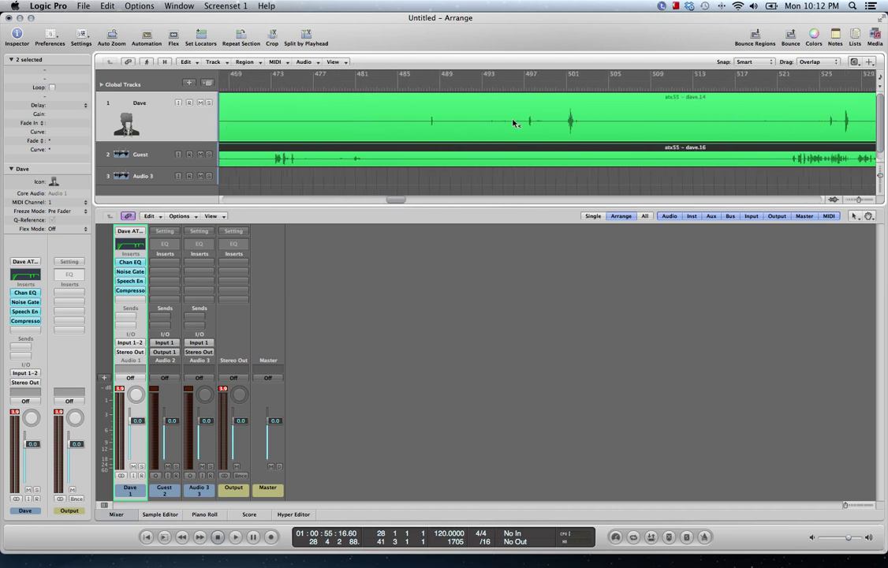
scroll(513, 124, right, 8)
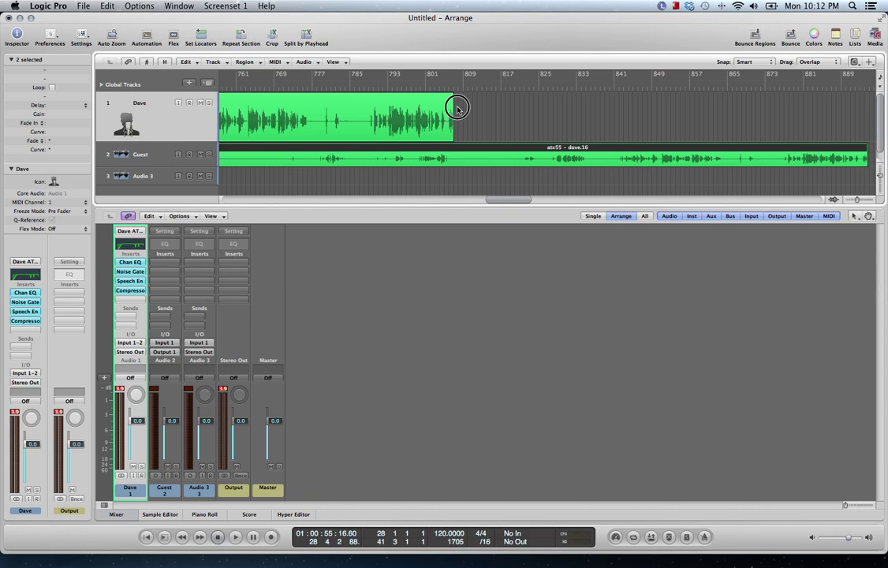
click(450, 108)
drag(449, 108, 449, 110)
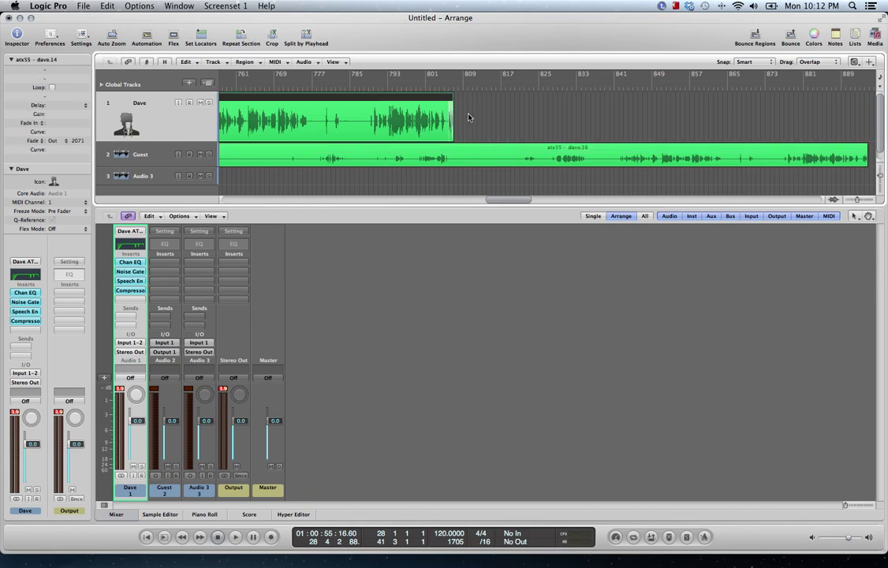
drag(448, 124, 355, 108)
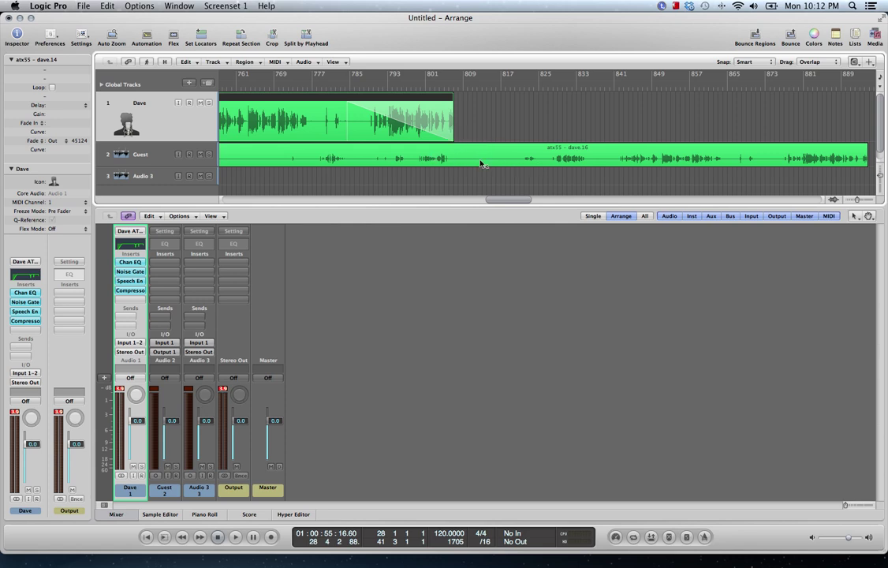
Hide the mixer and cut about bars 817 to 872 across all tracks, removing that section of the Guest recording
scroll(563, 137, right, 10)
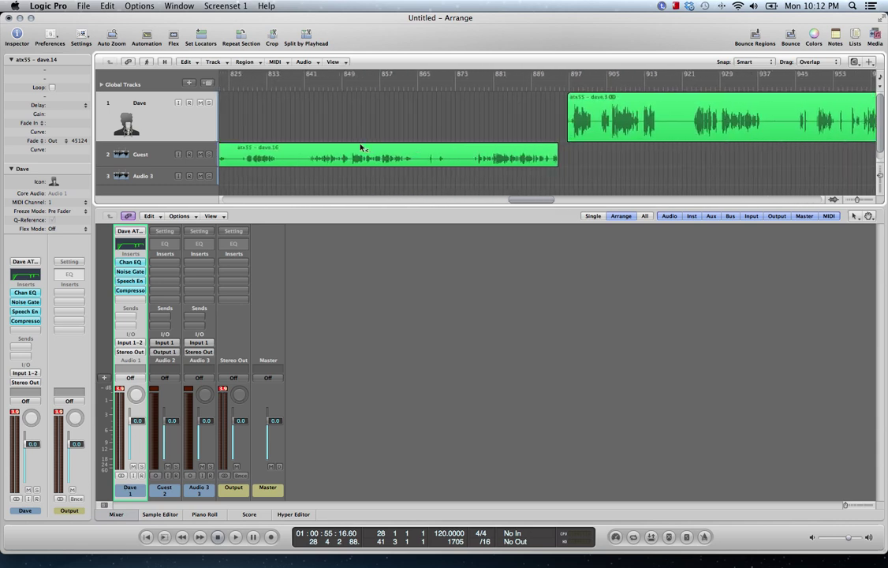
scroll(363, 144, left, 9)
key(x)
drag(463, 126, 717, 175)
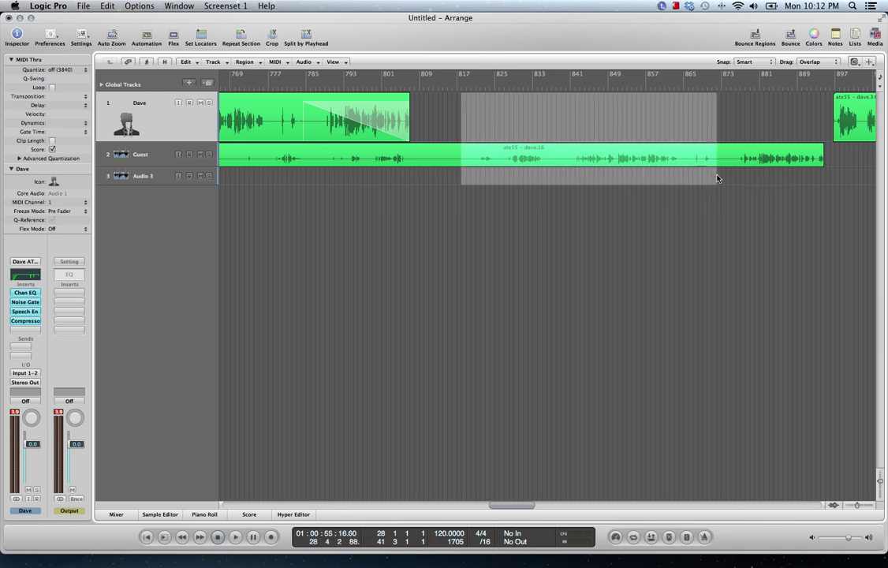
key(Delete)
Move the host and Guest regions after the cut earlier together so the Guest audio joins up at about bar 817
drag(695, 107, 826, 169)
drag(826, 96, 579, 105)
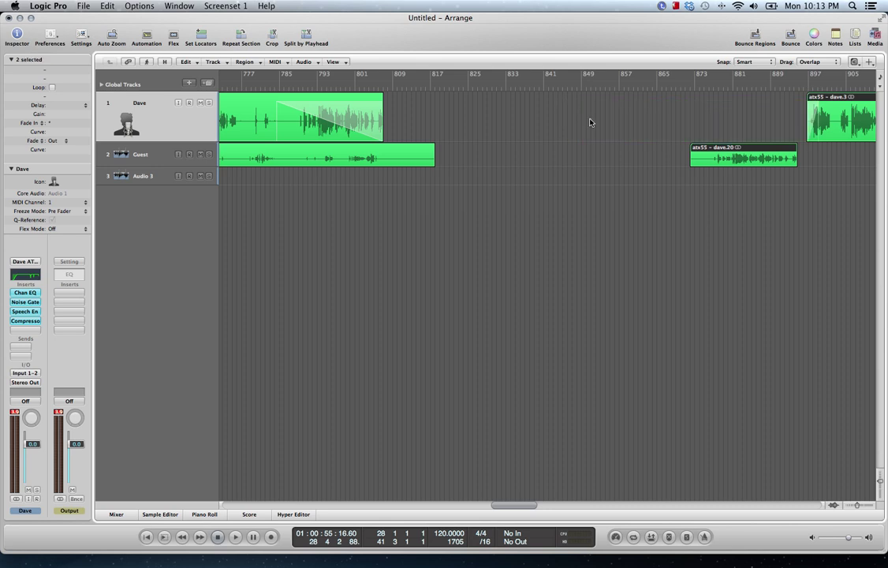
key(Escape)
click(618, 164)
drag(664, 111, 825, 165)
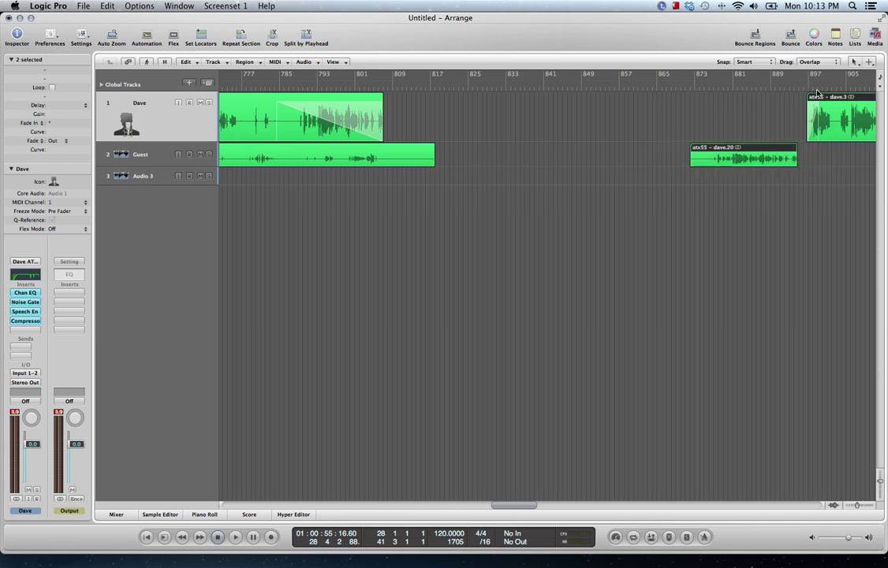
drag(821, 117, 572, 122)
Crossfade the Guest cut near bar 817, and add short fades to that Guest region's end and the next host region's start near bar 842
key(Escape)
key(z)
click(436, 154)
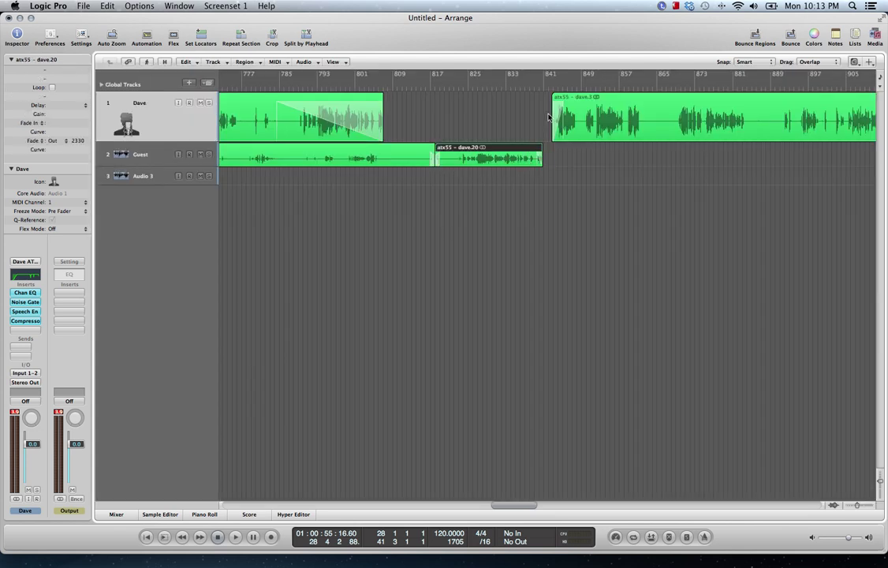
click(561, 115)
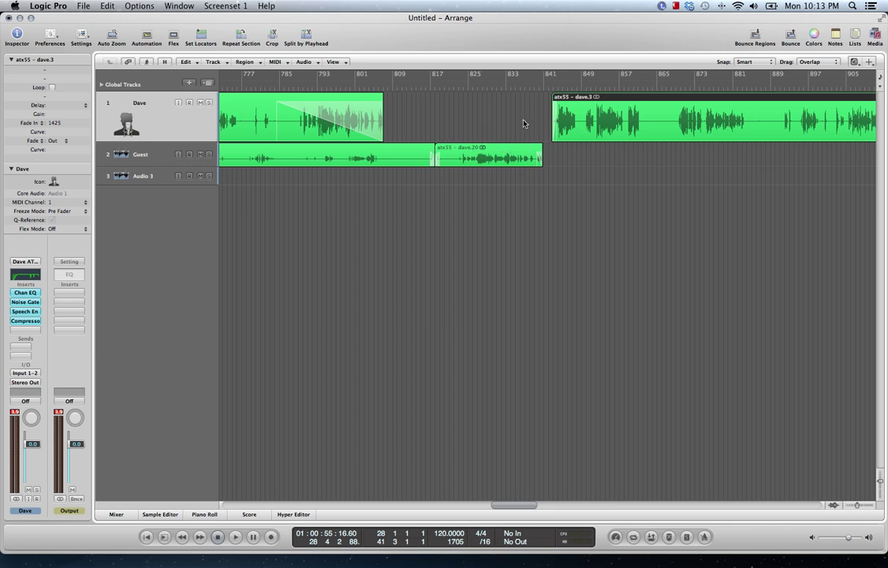
Cut the short noise at about bars 1140 to 1148 from the host track
scroll(525, 123, right, 10)
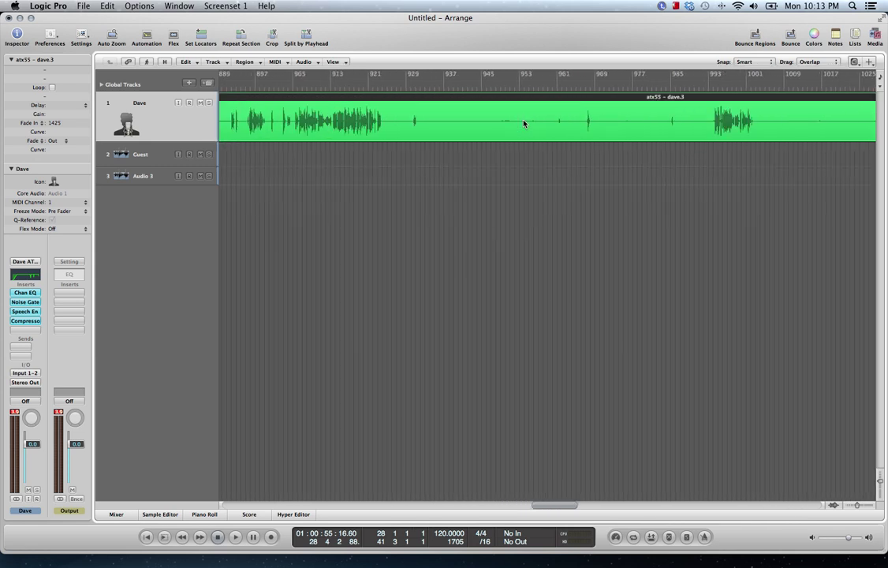
scroll(523, 123, right, 5)
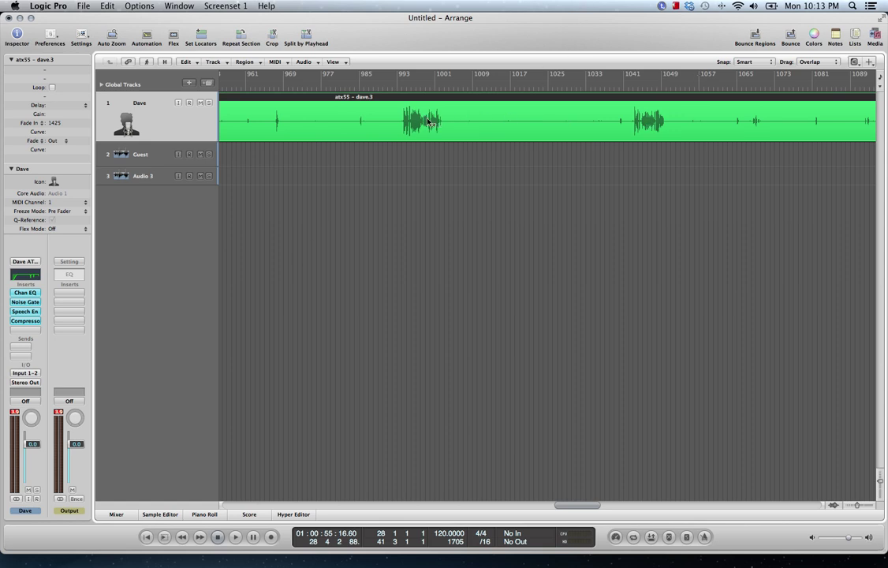
scroll(509, 135, right, 5)
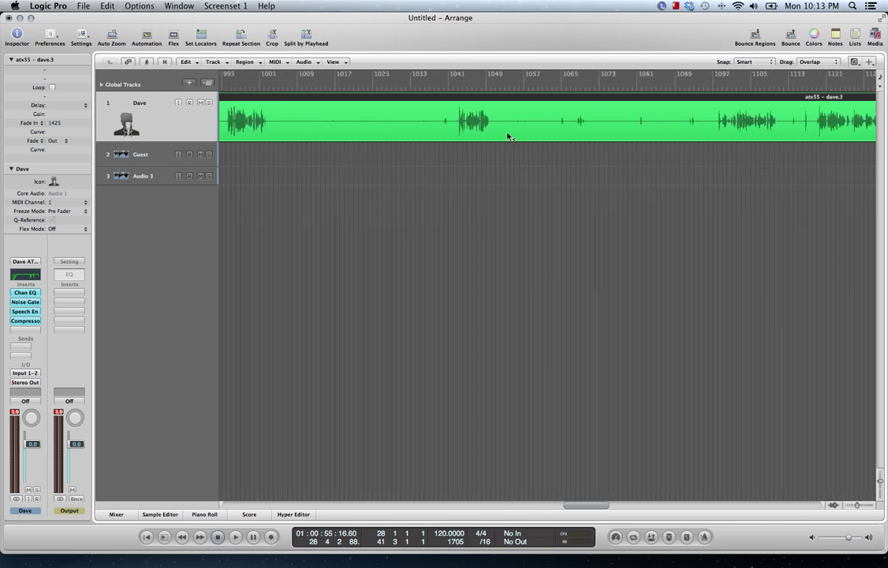
scroll(509, 136, right, 4)
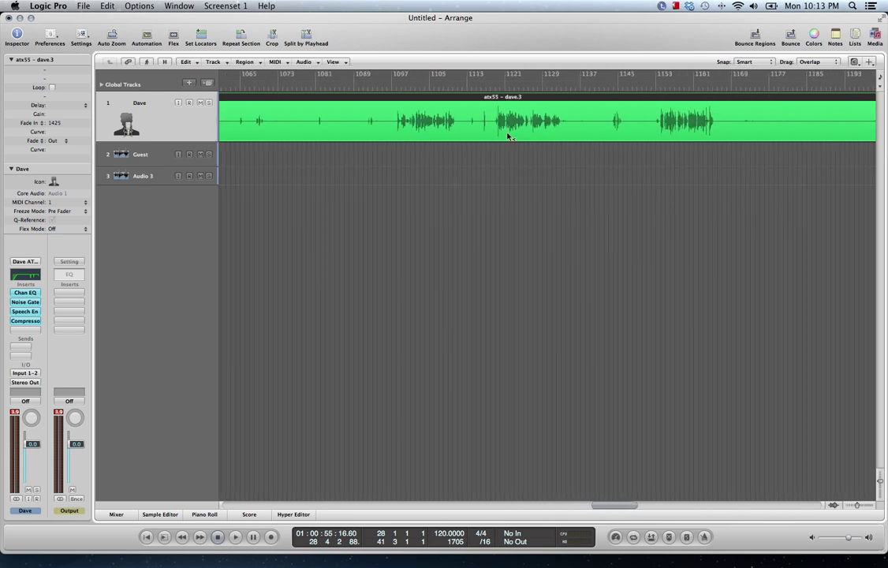
key(Escape)
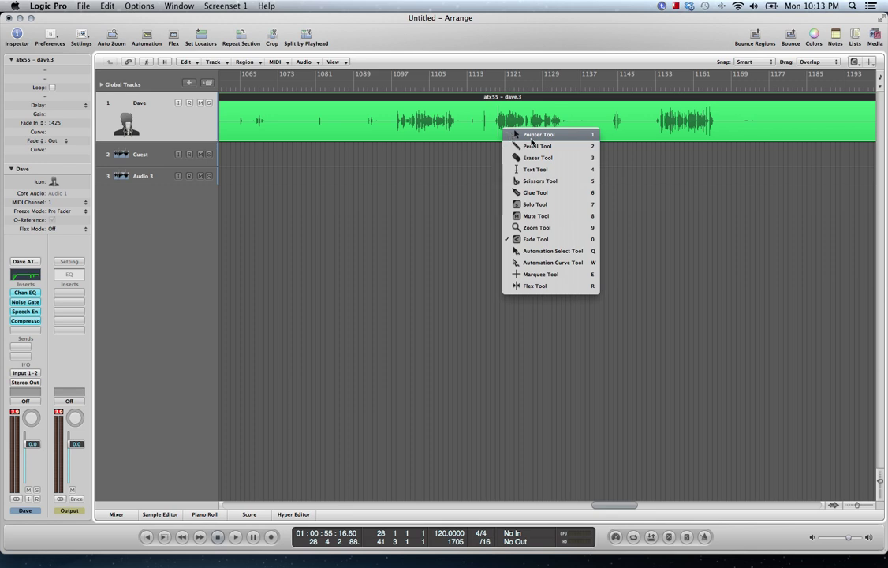
click(514, 135)
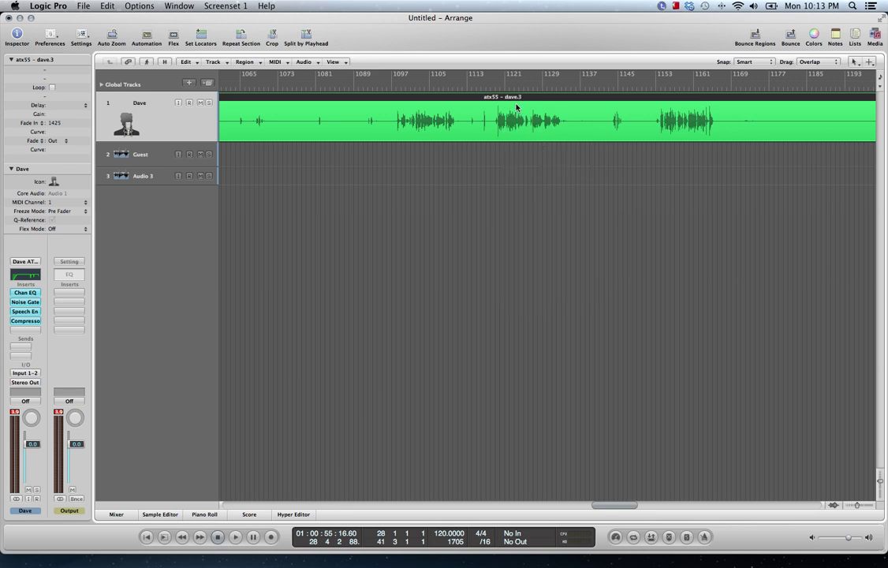
drag(600, 118, 635, 133)
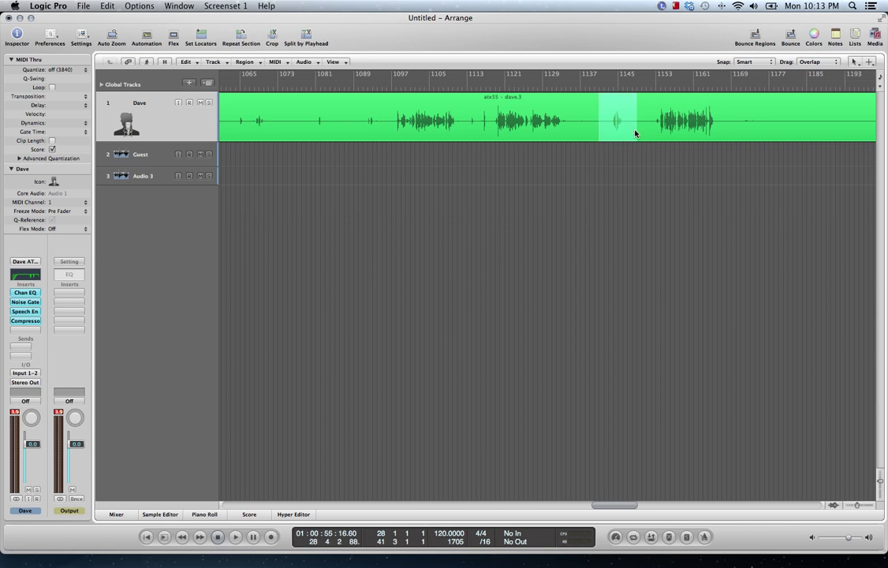
key(Delete)
Move the following host region earlier to close the gap at about bar 1140 and draw a crossfade over the join
click(659, 99)
drag(659, 100, 593, 117)
key(Escape)
click(623, 99)
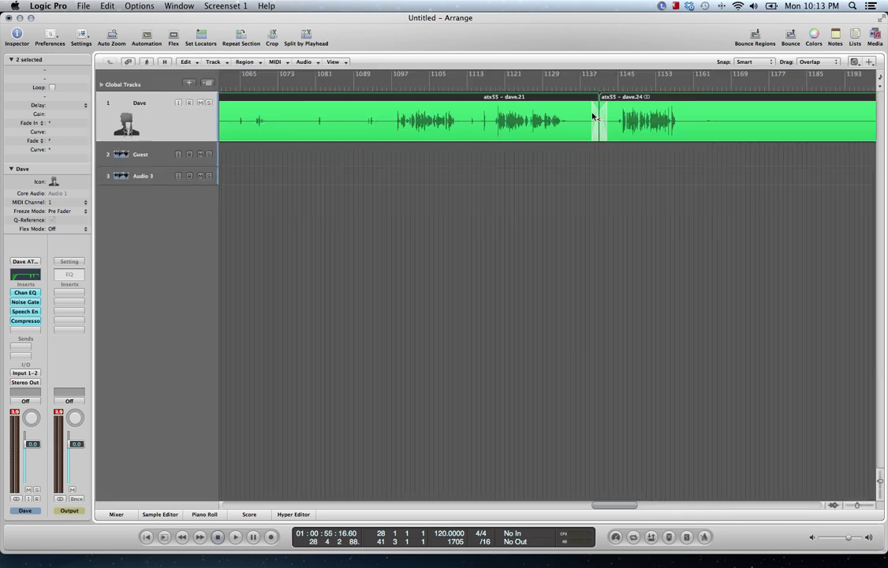
scroll(593, 116, right, 10)
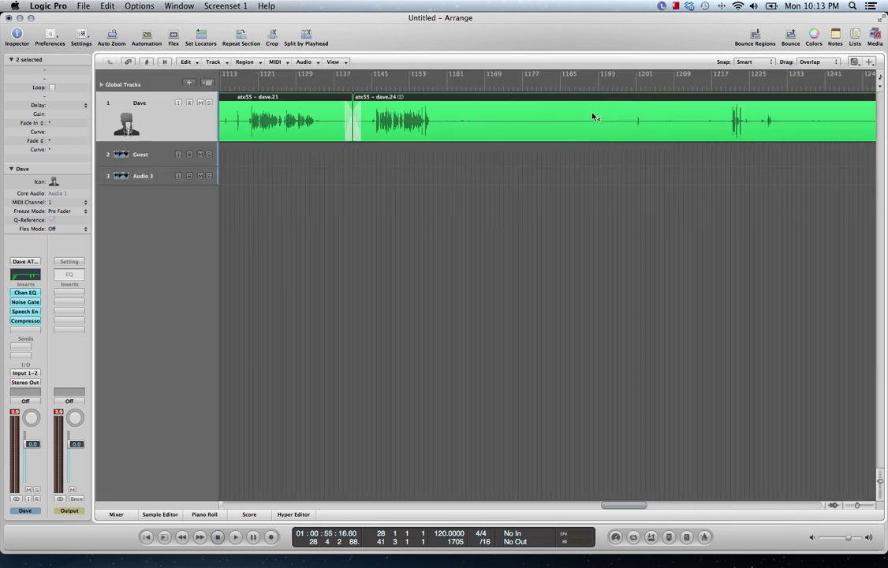
scroll(613, 139, left, 8)
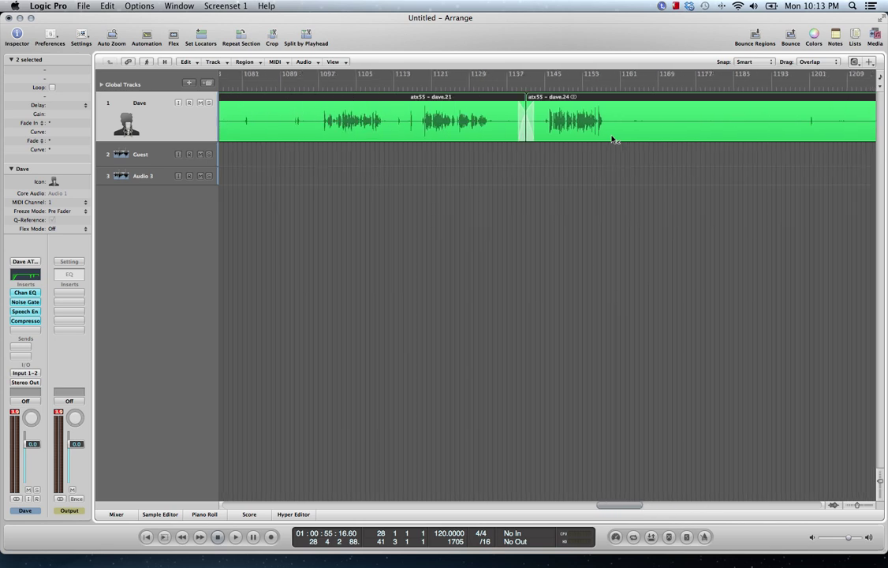
scroll(613, 138, right, 9)
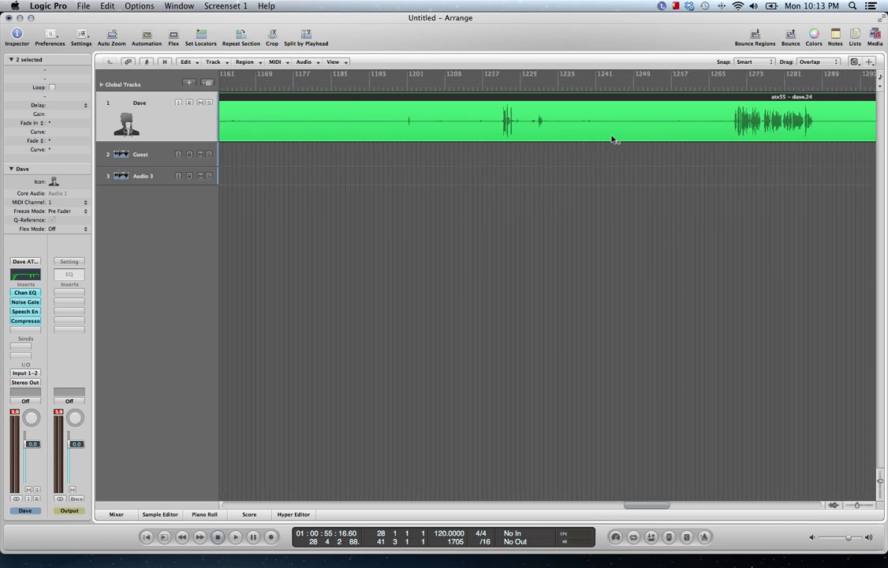
scroll(613, 139, right, 6)
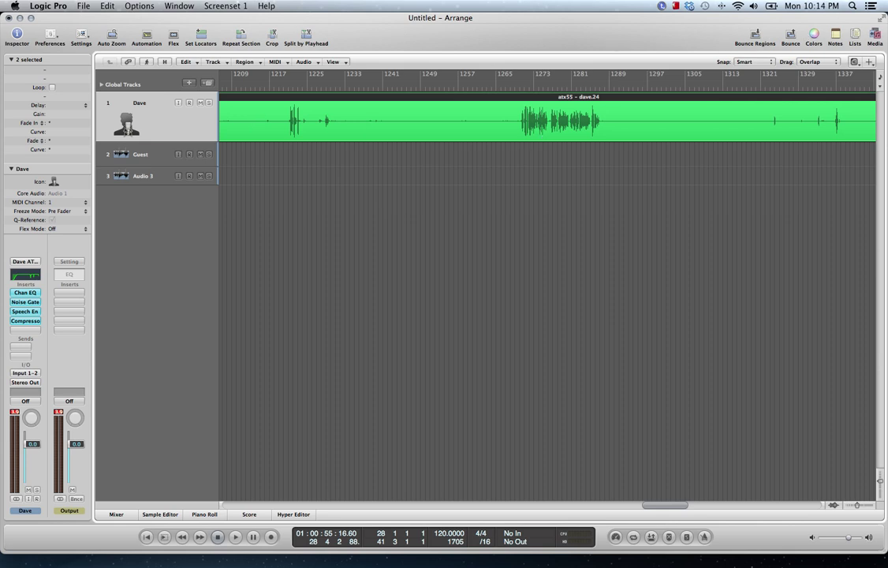
Set up an export of all tracks as WAVE audio files to the Desktop, and cancel it without saving
click(84, 6)
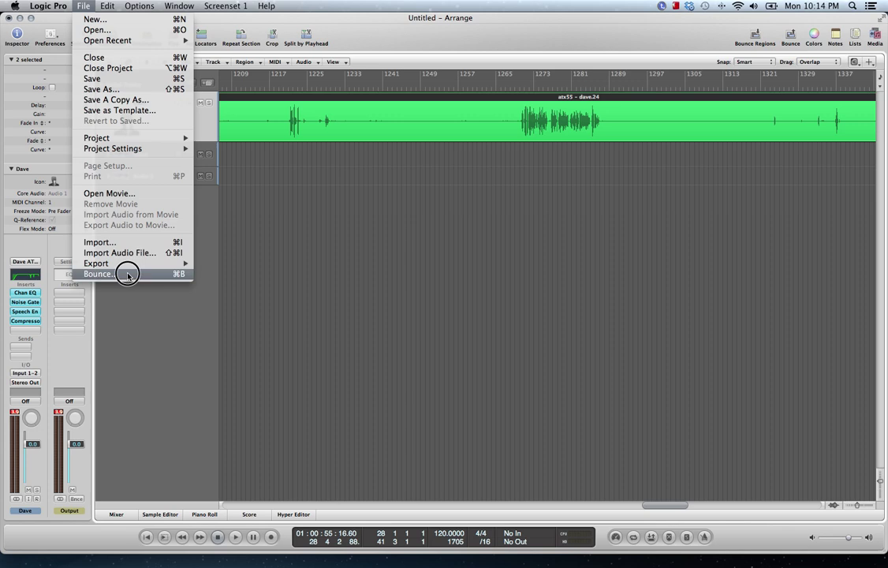
mouse_move(124, 263)
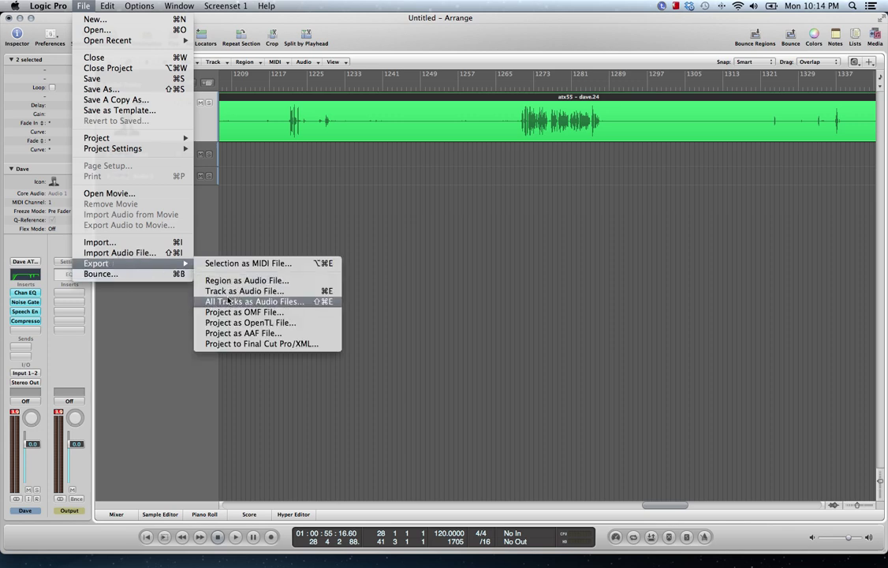
click(228, 302)
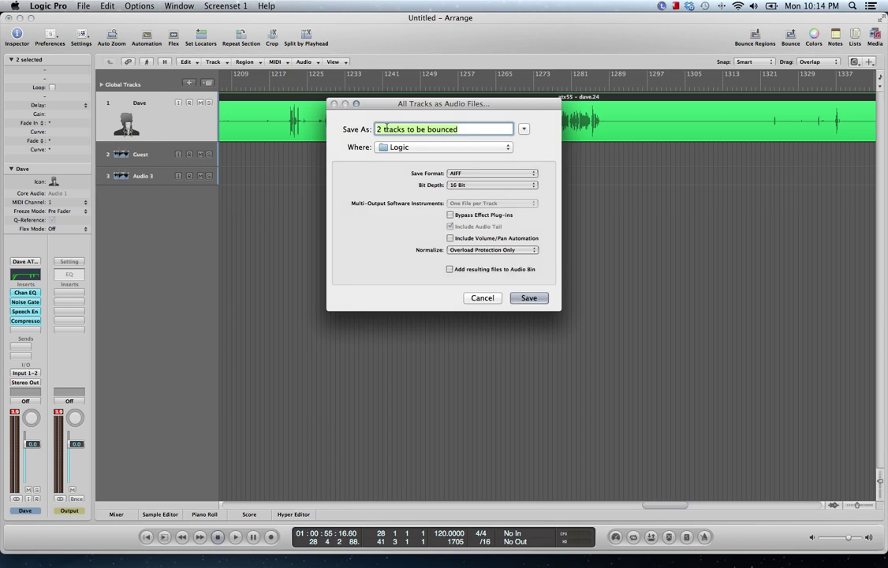
click(380, 146)
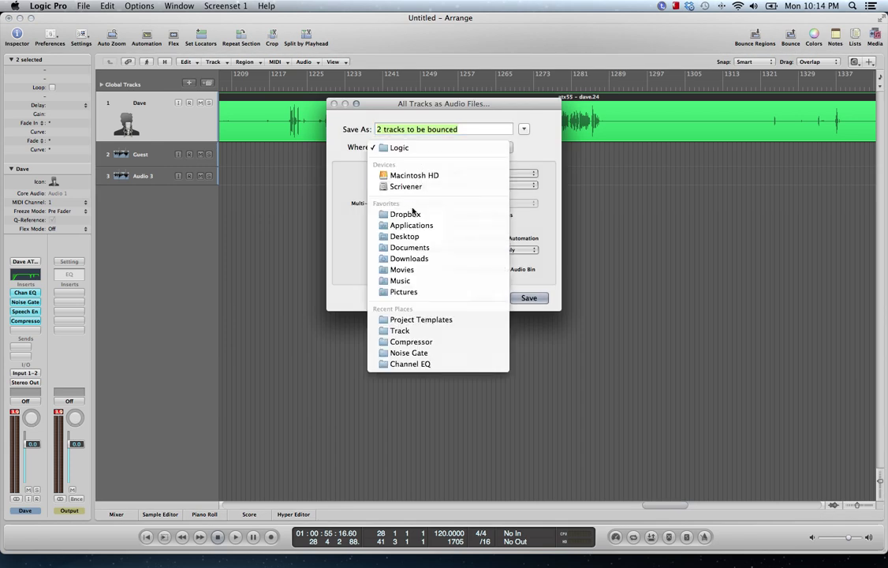
click(407, 239)
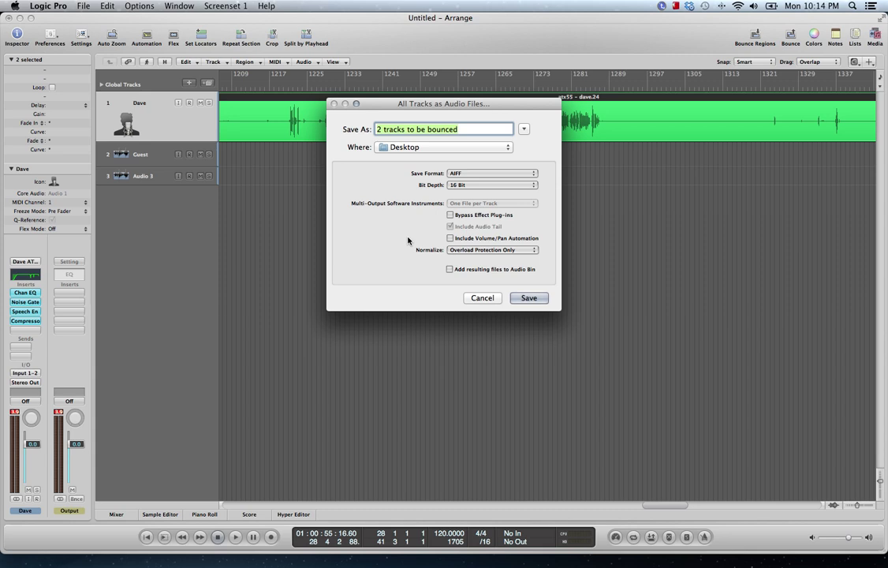
click(469, 172)
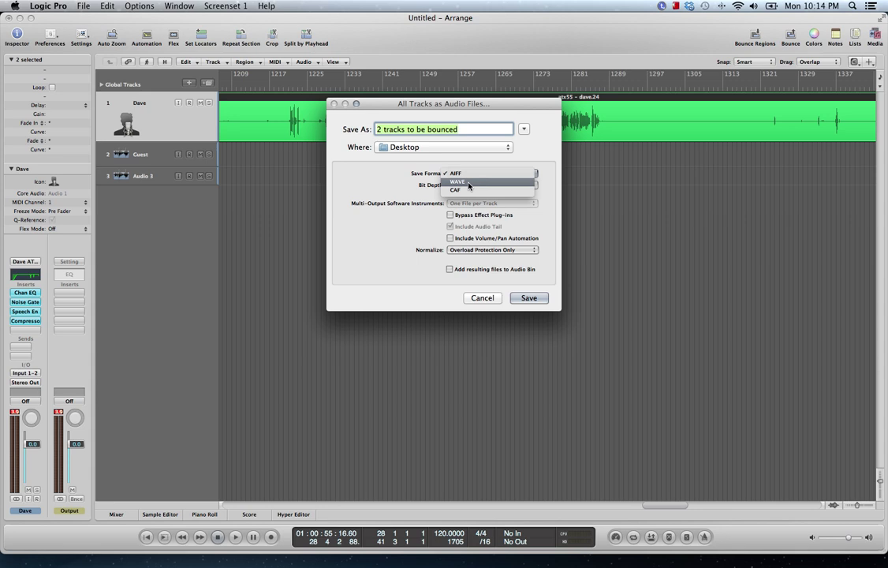
click(468, 183)
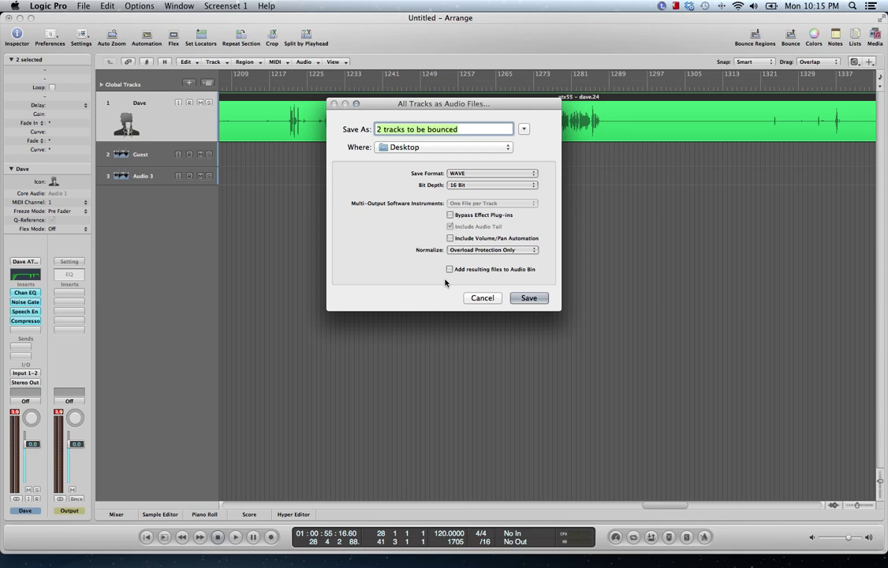
click(479, 298)
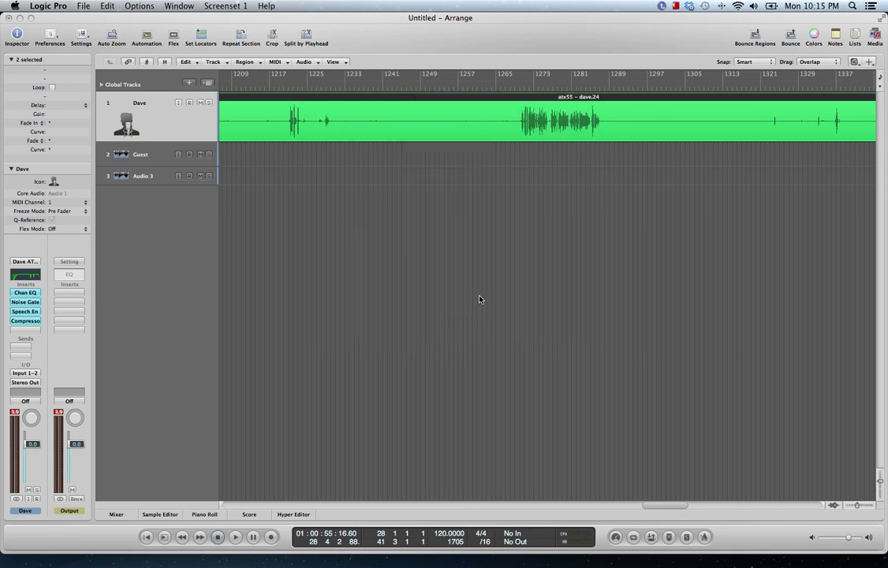